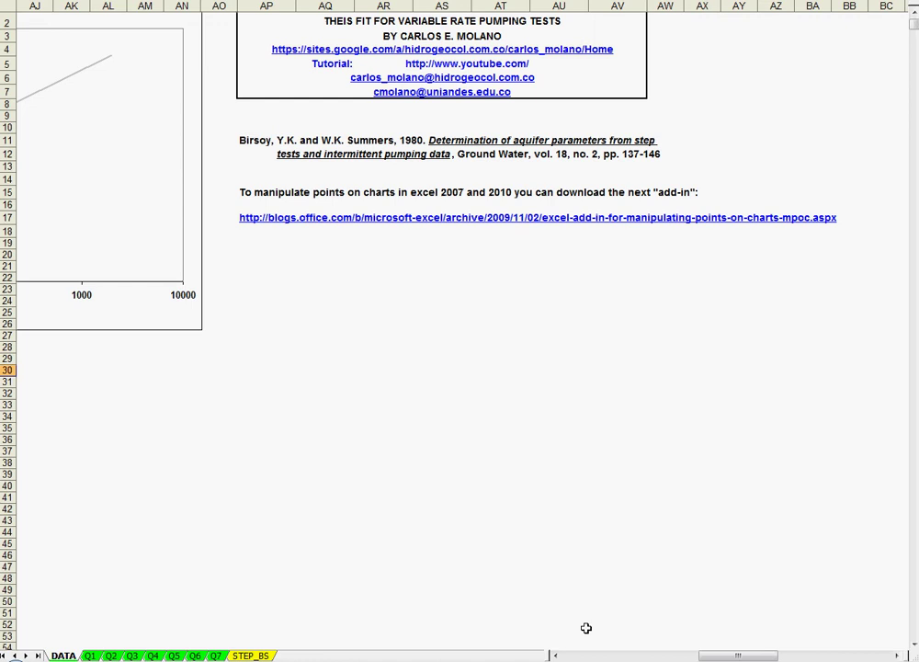
Step: Scroll the DATA sheet left from columns AJ–BC back to the results table and charts
{"action": "left_click_drag", "start_coordinate": [722, 658], "coordinate": [585, 658]}
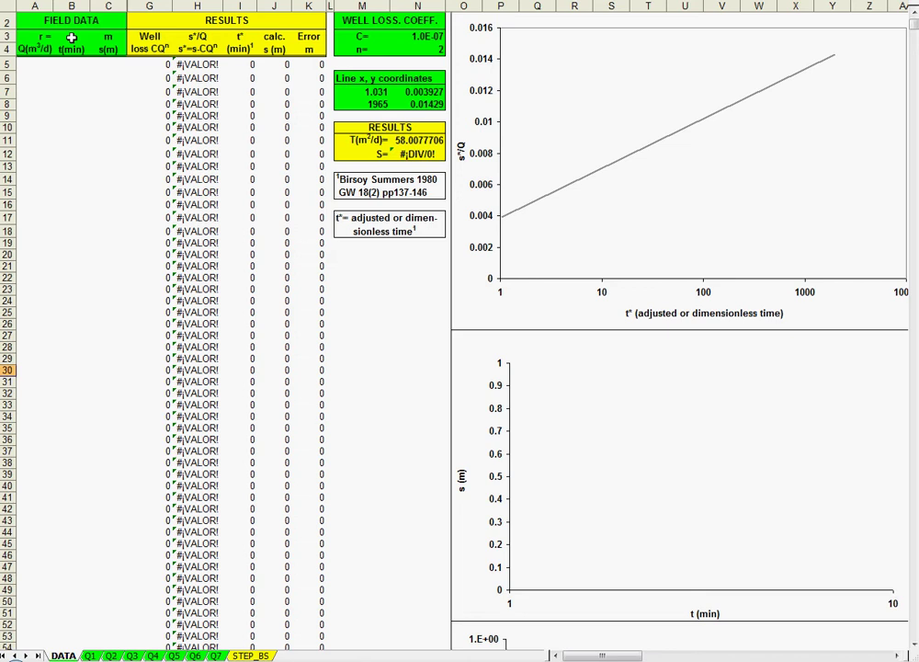
Step: Enter 0.127 as the well radius r so S computes as 0.33111639
{"action": "left_click", "coordinate": [70, 37]}
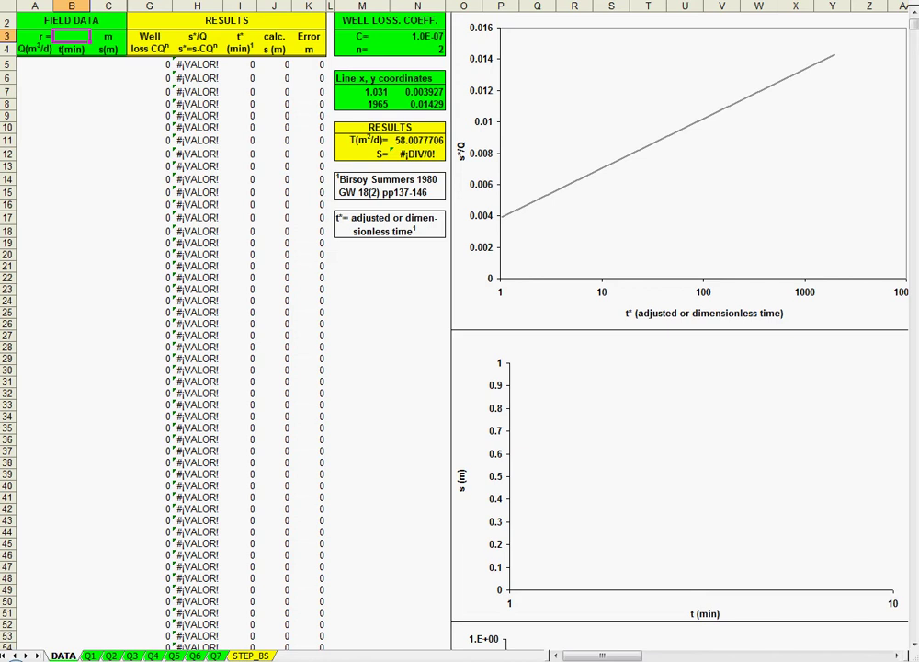
{"action": "type", "text": "0.127"}
{"action": "key", "text": "Return"}
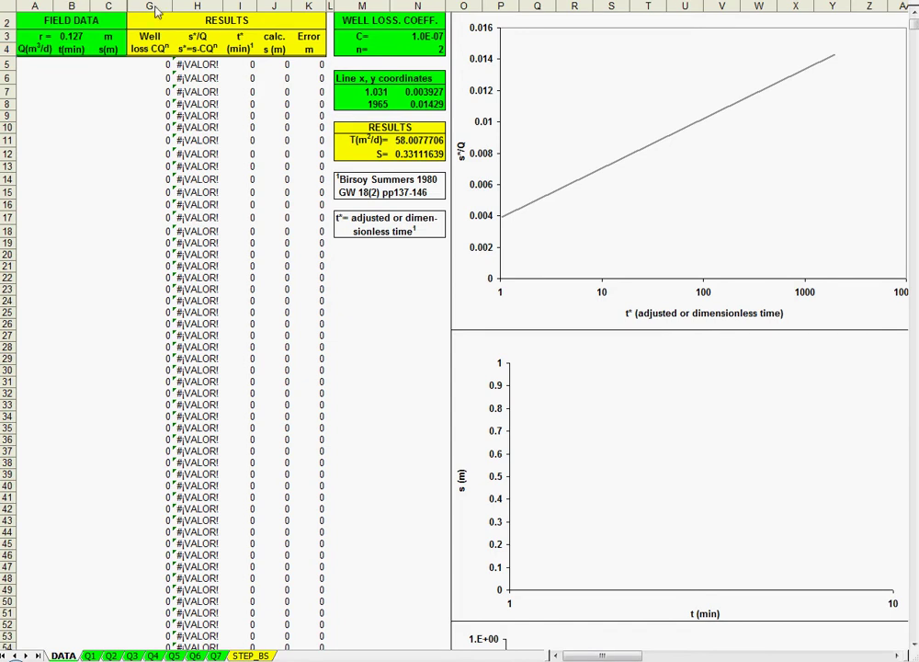
Step: Paste the Q, t, s pumping data at A5 and spot-check the times and recovery rows
{"action": "left_click", "coordinate": [52, 64]}
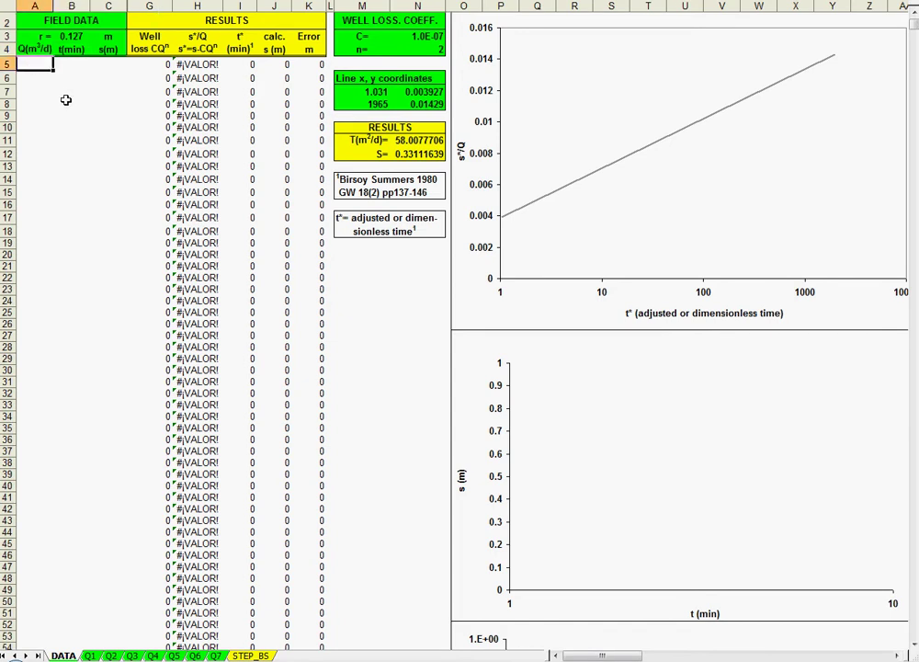
{"action": "key", "text": "ctrl+v"}
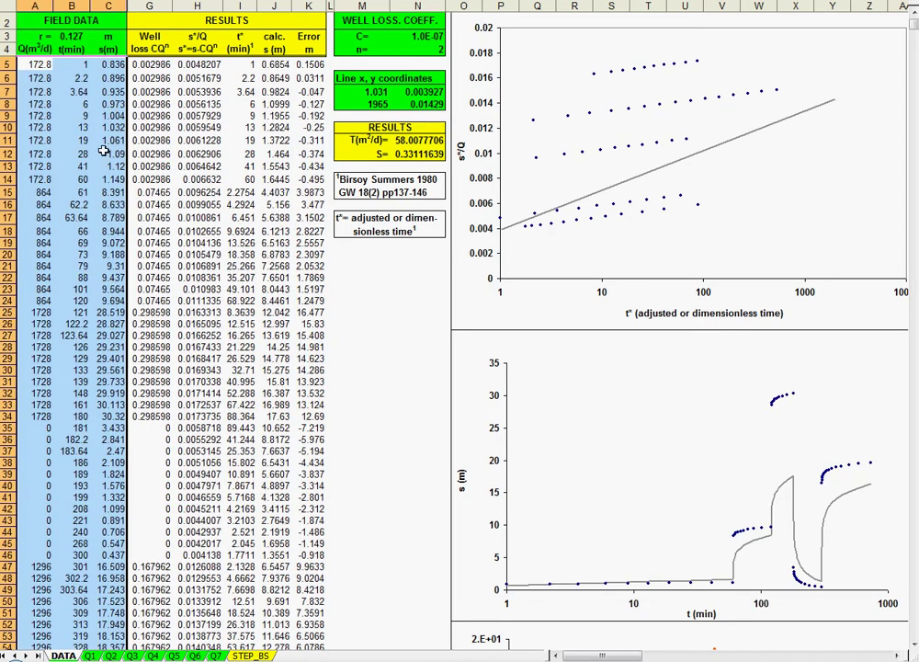
{"action": "left_click", "coordinate": [84, 90]}
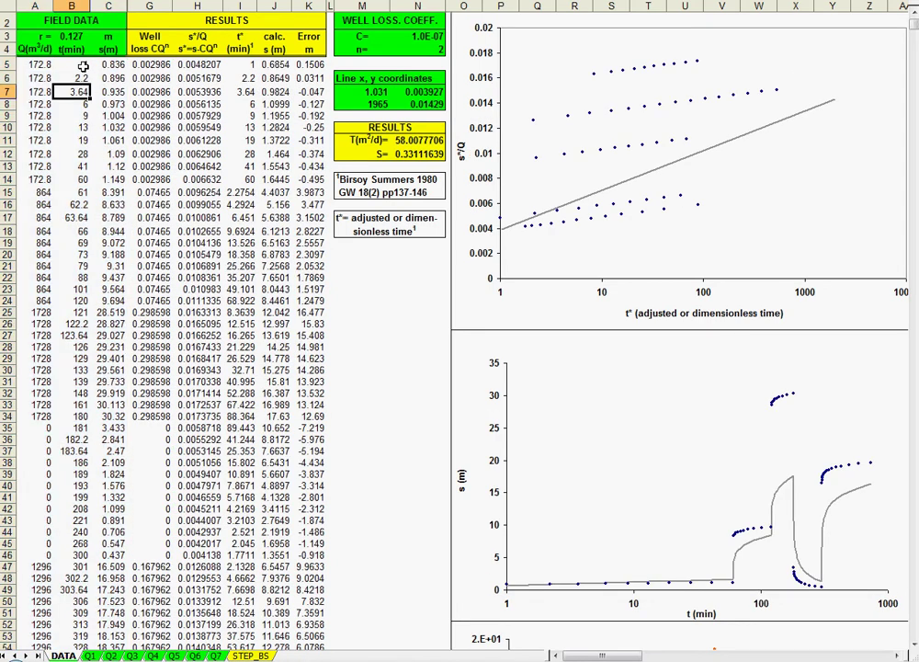
{"action": "left_click", "coordinate": [83, 66]}
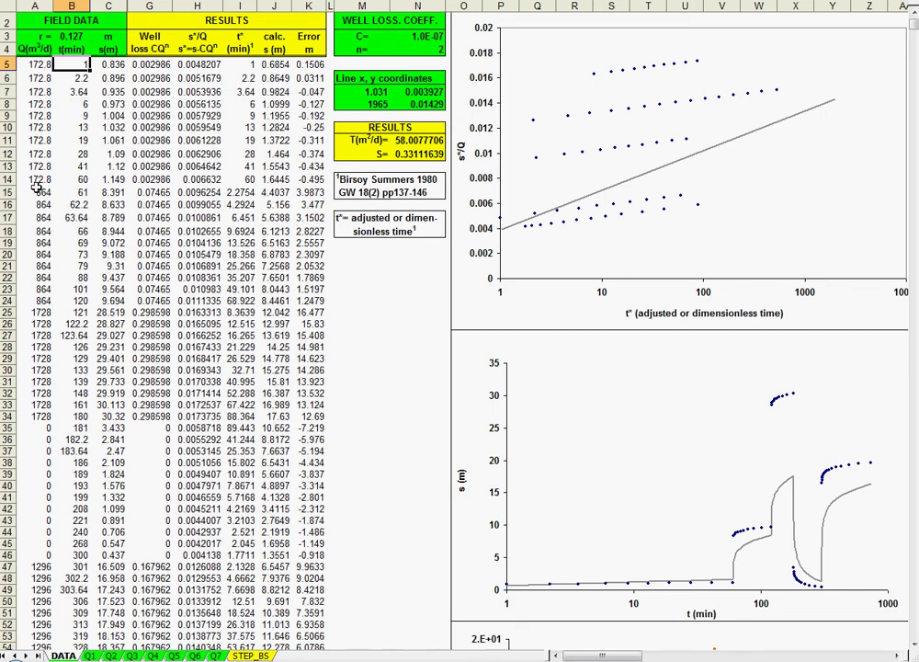
{"action": "left_click", "coordinate": [45, 428]}
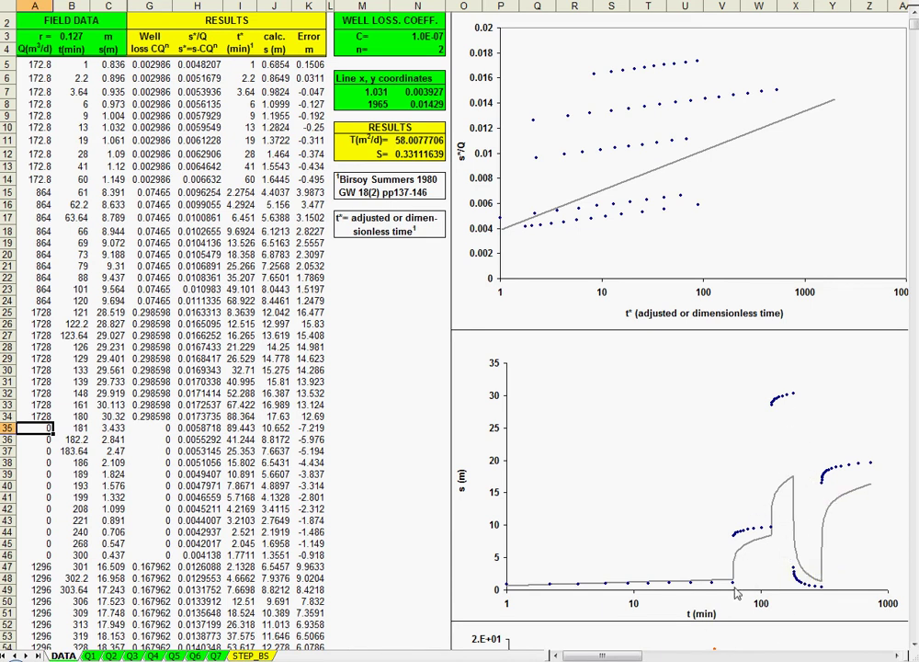
{"action": "mouse_move", "coordinate": [733, 584]}
{"action": "mouse_move", "coordinate": [512, 235]}
Step: Extend the observed drawdown series' column C and B ranges down to row 84
{"action": "left_click", "coordinate": [743, 538]}
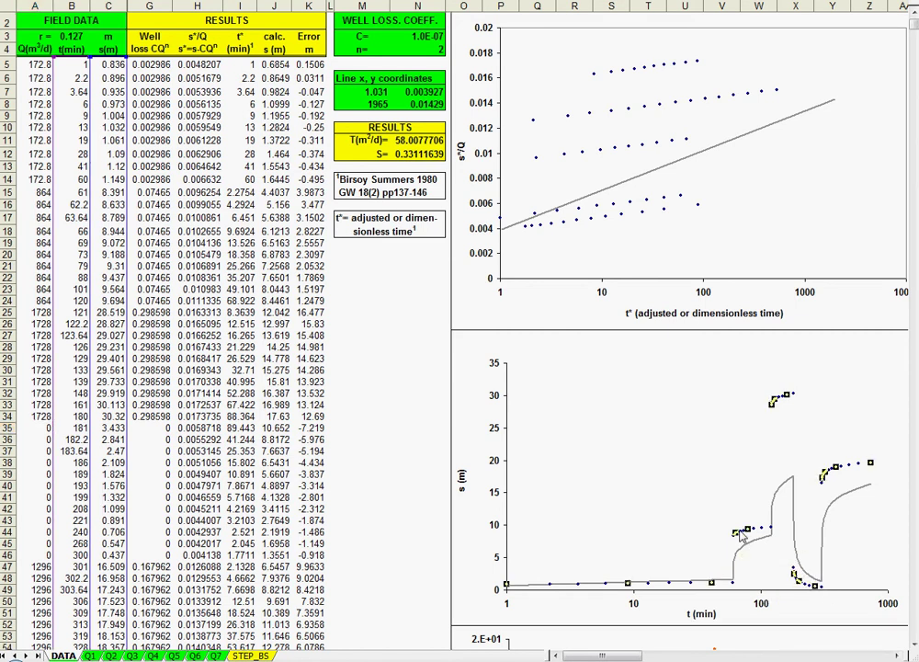
{"action": "scroll", "coordinate": [912, 646], "scroll_direction": "down", "scroll_amount": 3}
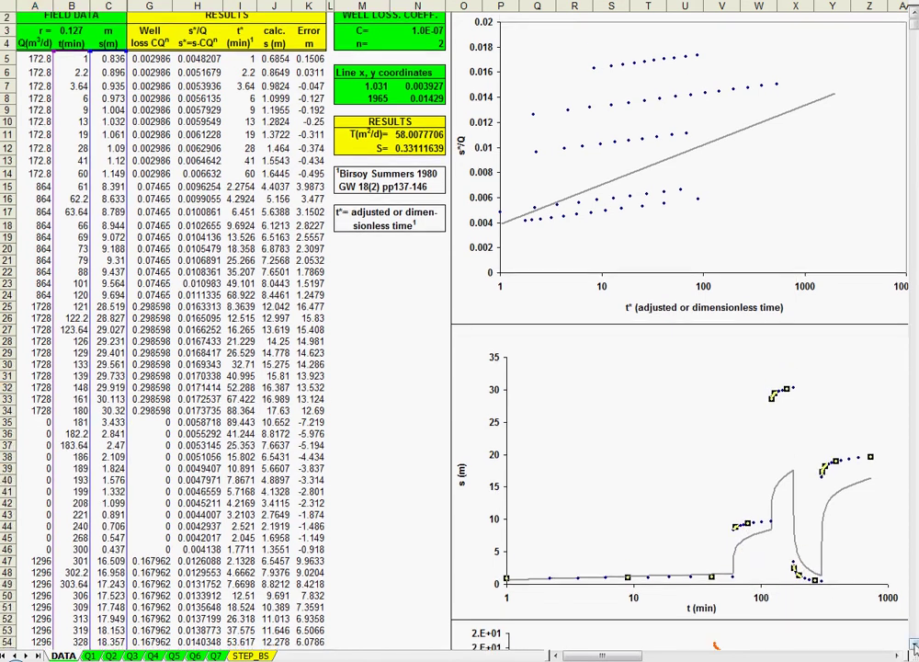
{"action": "scroll", "coordinate": [913, 646], "scroll_direction": "down", "scroll_amount": 3}
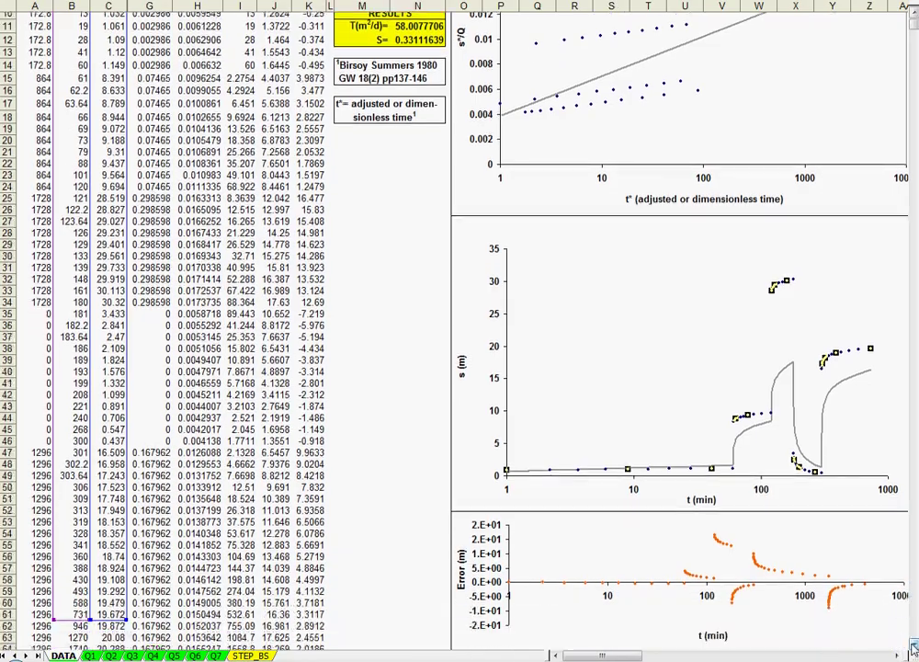
{"action": "scroll", "coordinate": [913, 646], "scroll_direction": "down", "scroll_amount": 3}
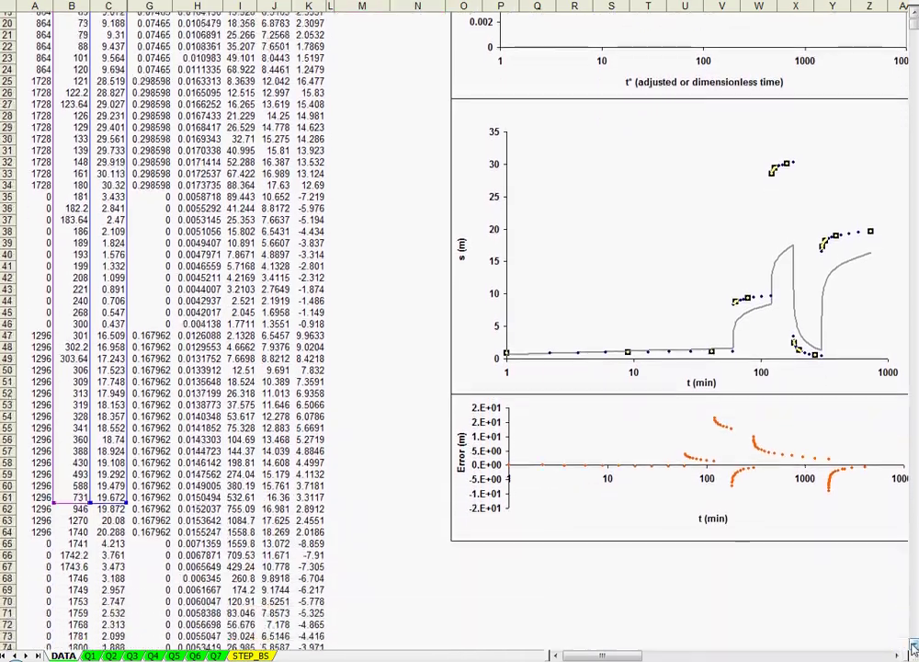
{"action": "scroll", "coordinate": [913, 646], "scroll_direction": "down", "scroll_amount": 2}
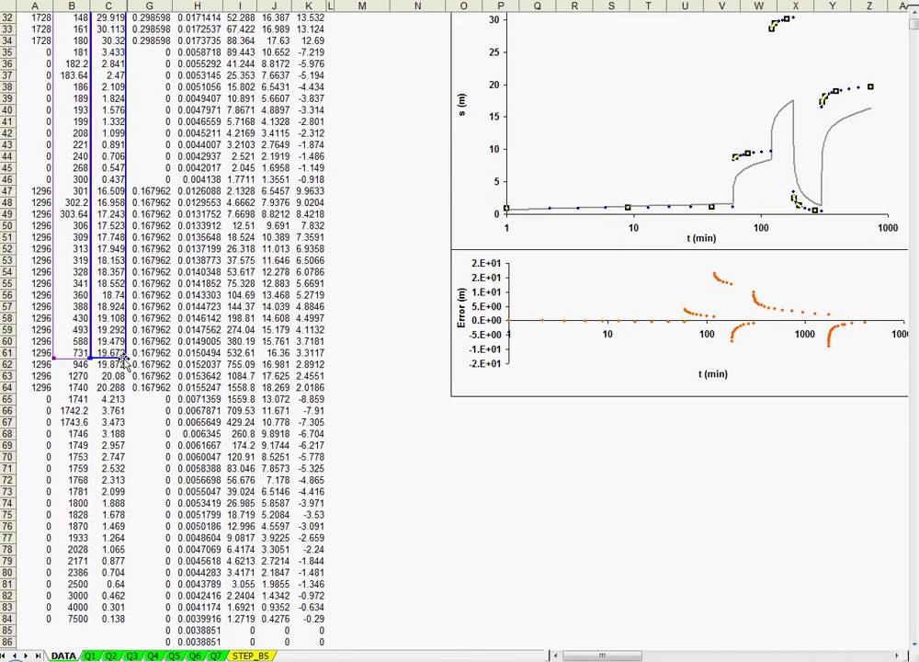
{"action": "left_click_drag", "start_coordinate": [125, 358], "coordinate": [117, 624]}
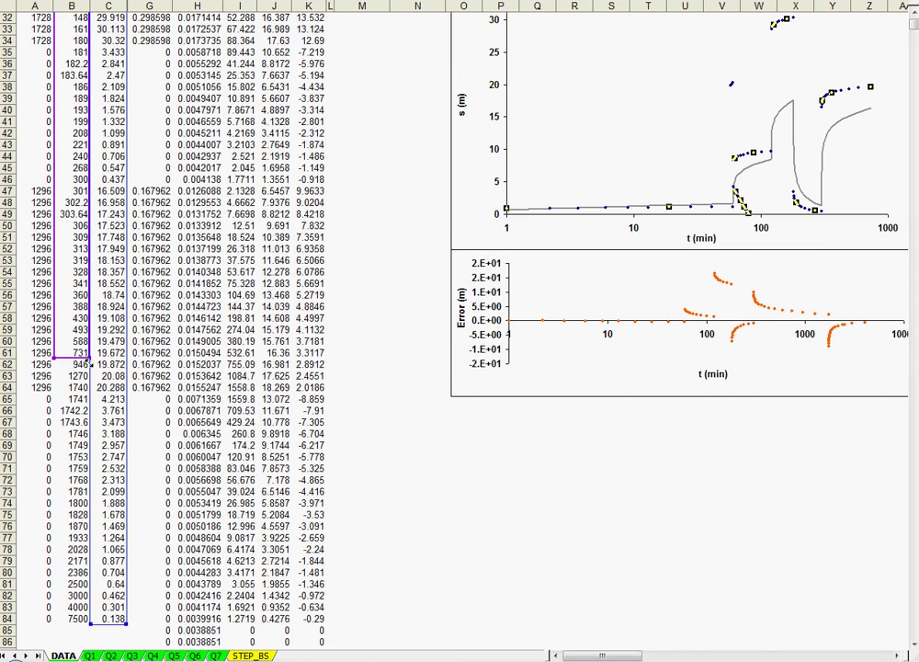
{"action": "left_click_drag", "start_coordinate": [90, 363], "coordinate": [89, 624]}
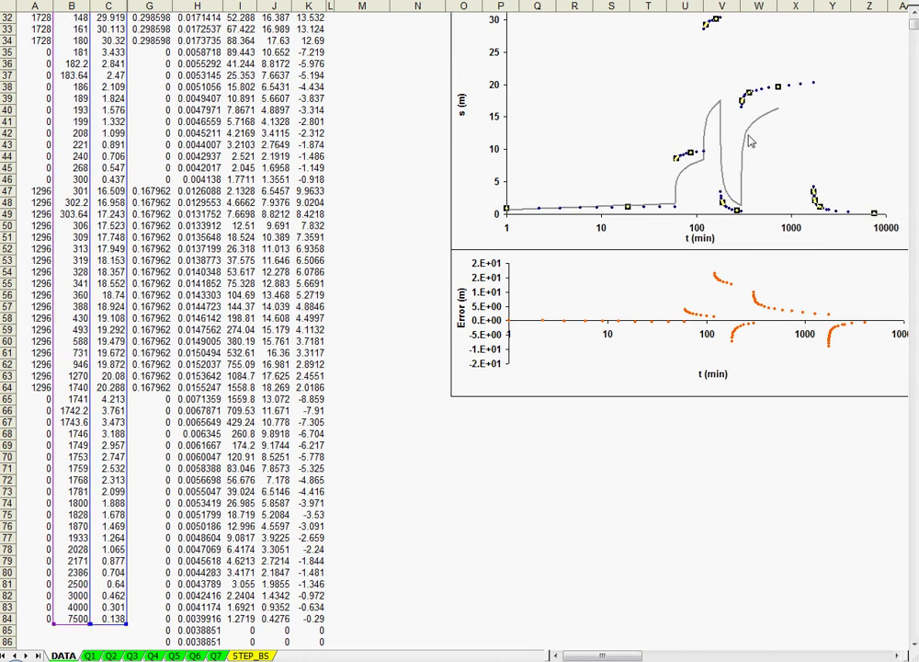
Step: Extend the calculated drawdown curve's column J and time ranges to row 84
{"action": "left_click", "coordinate": [749, 138]}
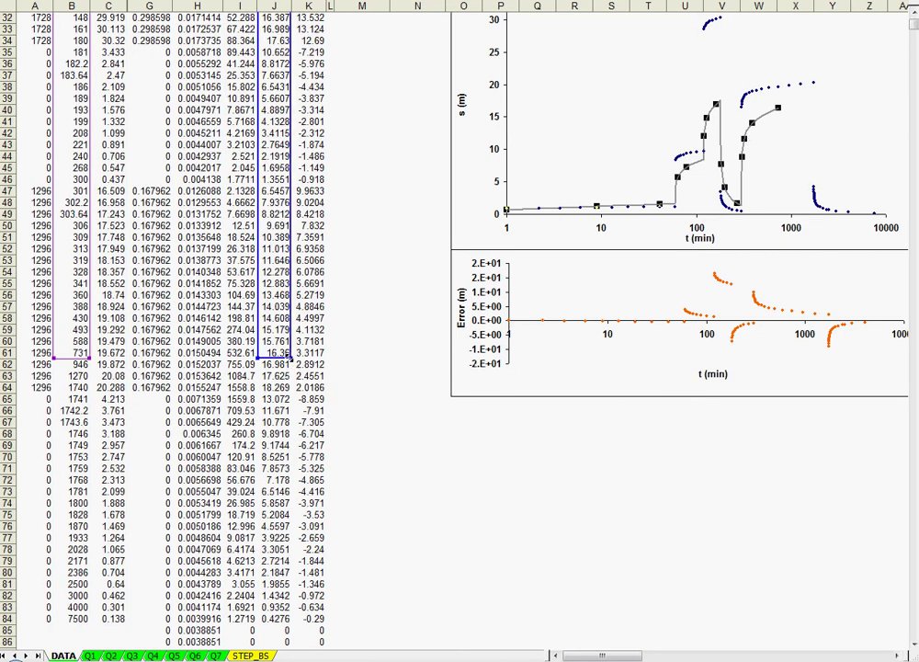
{"action": "left_click_drag", "start_coordinate": [292, 358], "coordinate": [292, 625]}
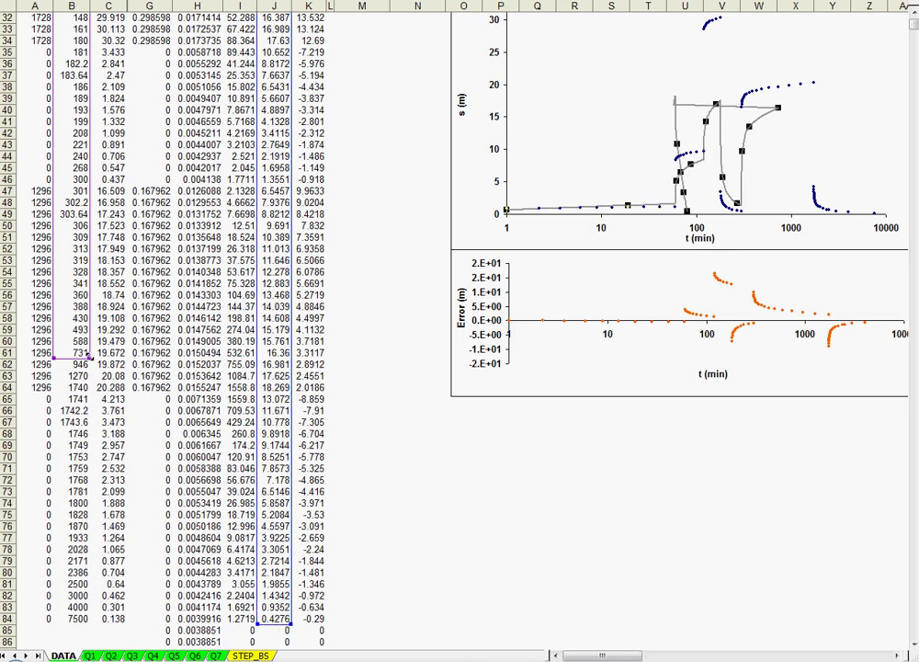
{"action": "left_click_drag", "start_coordinate": [89, 359], "coordinate": [82, 624]}
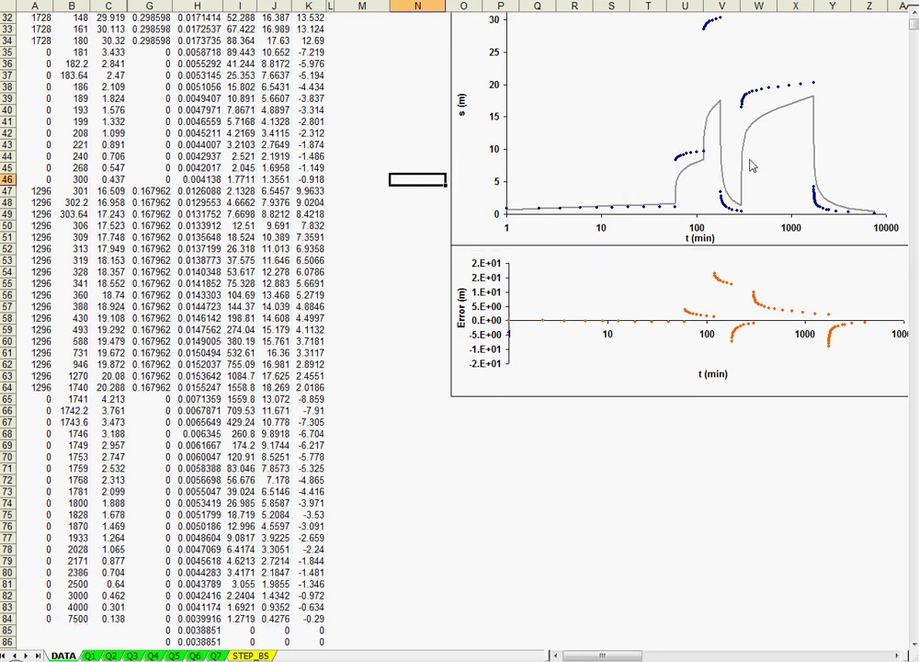
Step: Extend the s*/Q chart's column I and H ranges to row 84, then go to sheet Q1
{"action": "left_click", "coordinate": [913, 18]}
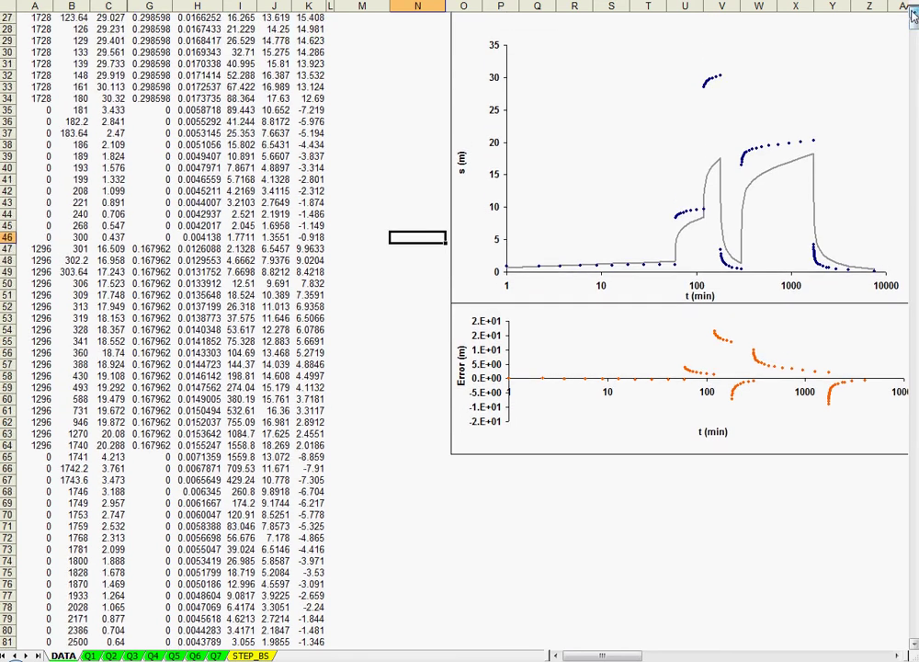
{"action": "left_click", "coordinate": [913, 18]}
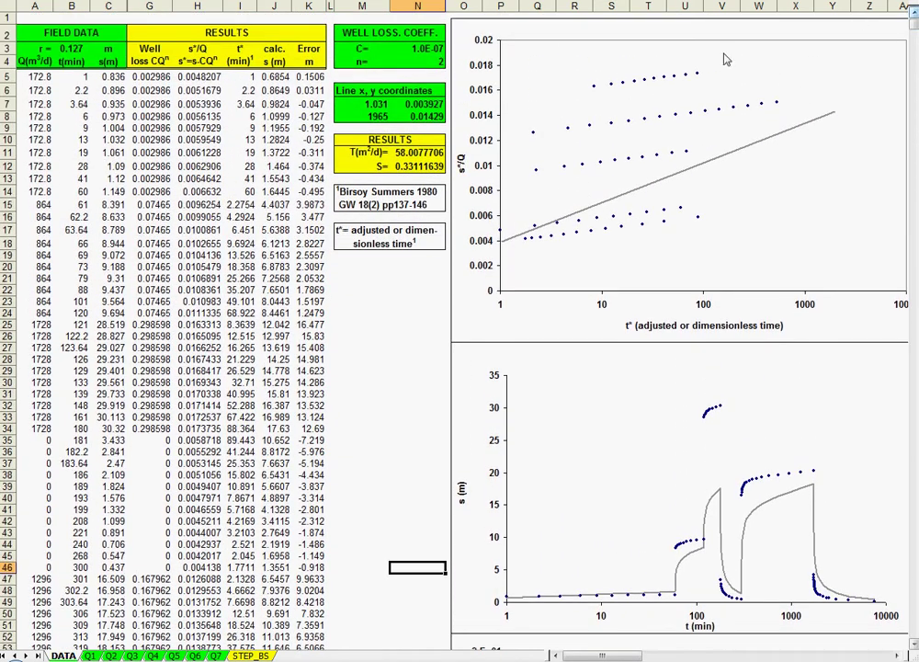
{"action": "left_click", "coordinate": [651, 83]}
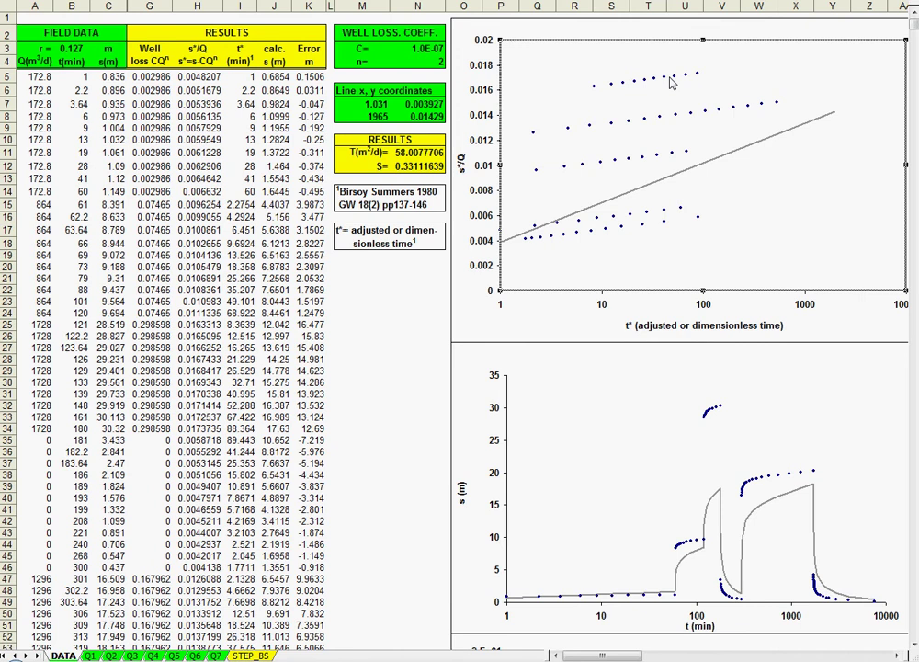
{"action": "left_click", "coordinate": [671, 84]}
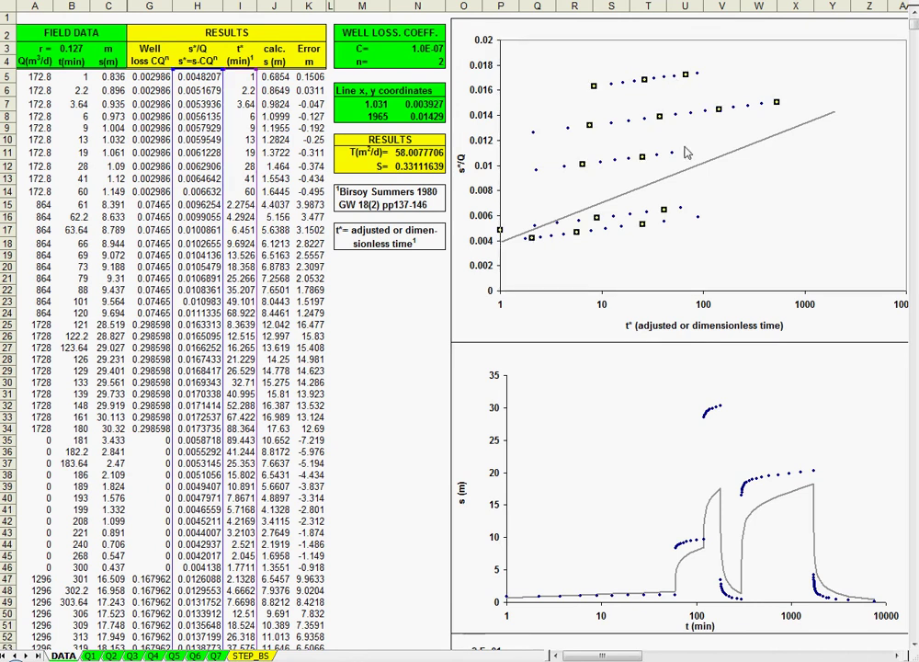
{"action": "left_click", "coordinate": [913, 588]}
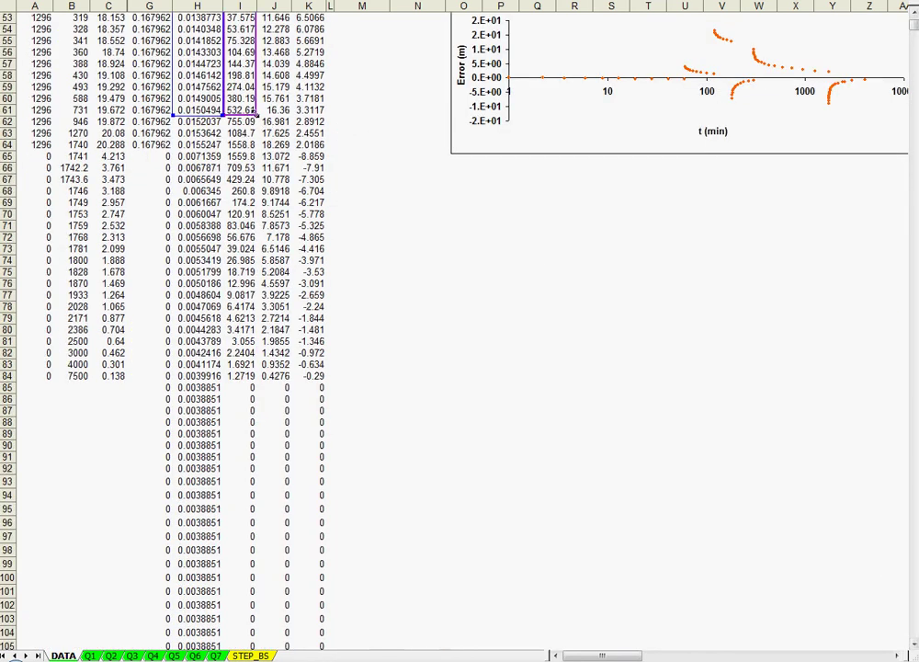
{"action": "left_click_drag", "start_coordinate": [258, 117], "coordinate": [258, 377]}
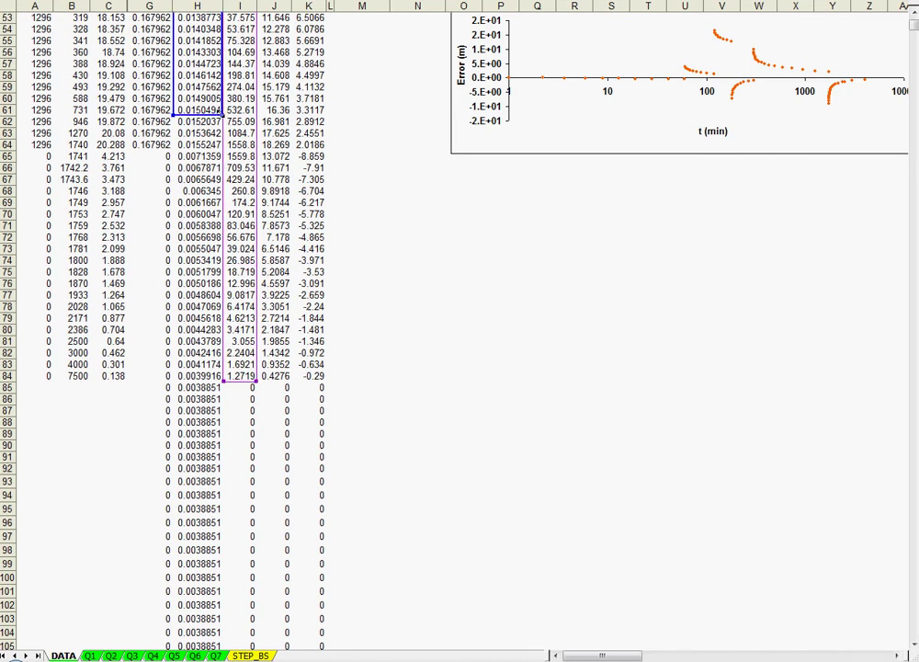
{"action": "left_click_drag", "start_coordinate": [222, 121], "coordinate": [224, 381]}
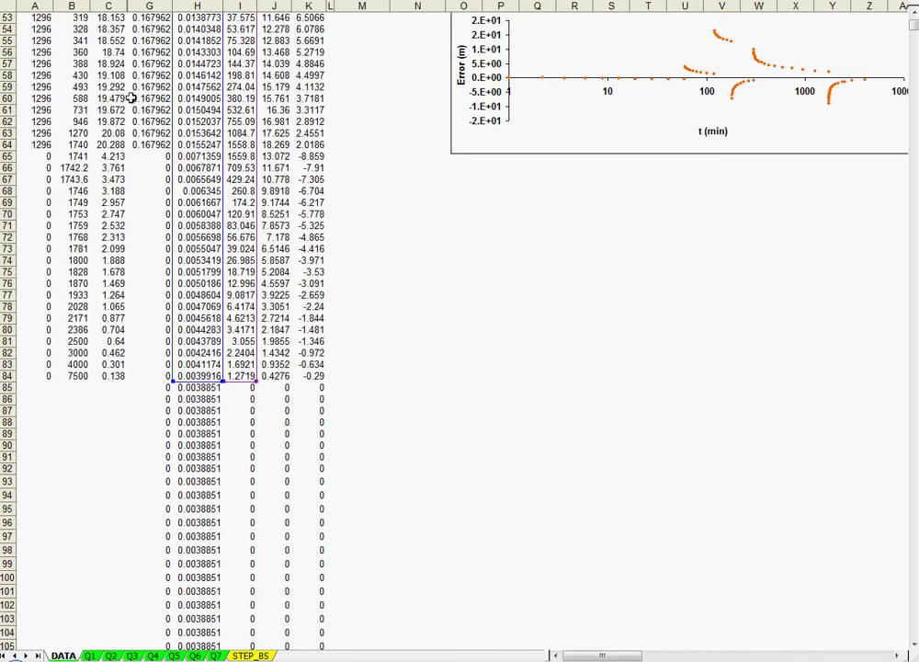
{"action": "left_click", "coordinate": [914, 27]}
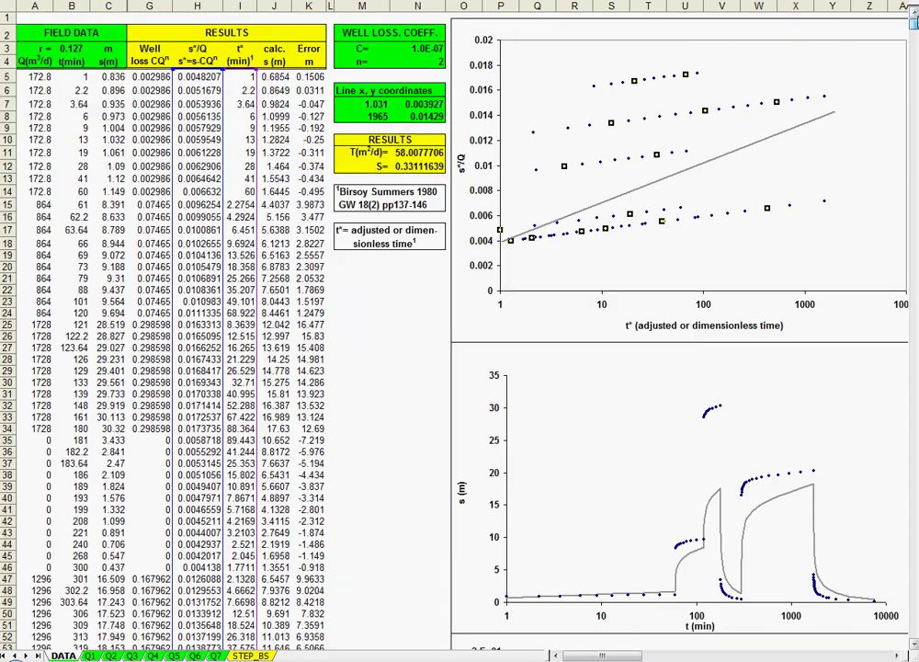
{"action": "left_click", "coordinate": [380, 325]}
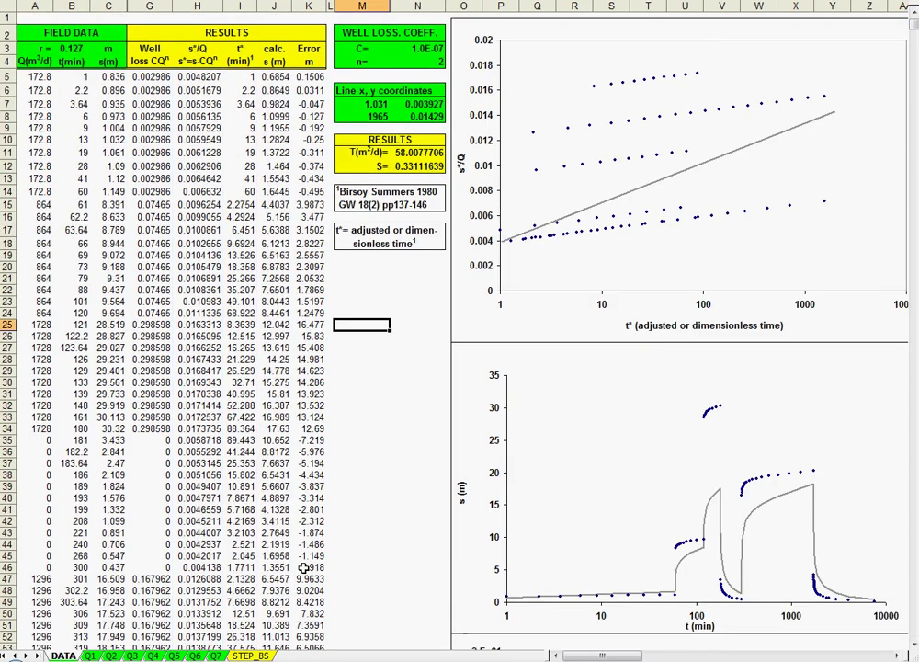
{"action": "left_click", "coordinate": [91, 655]}
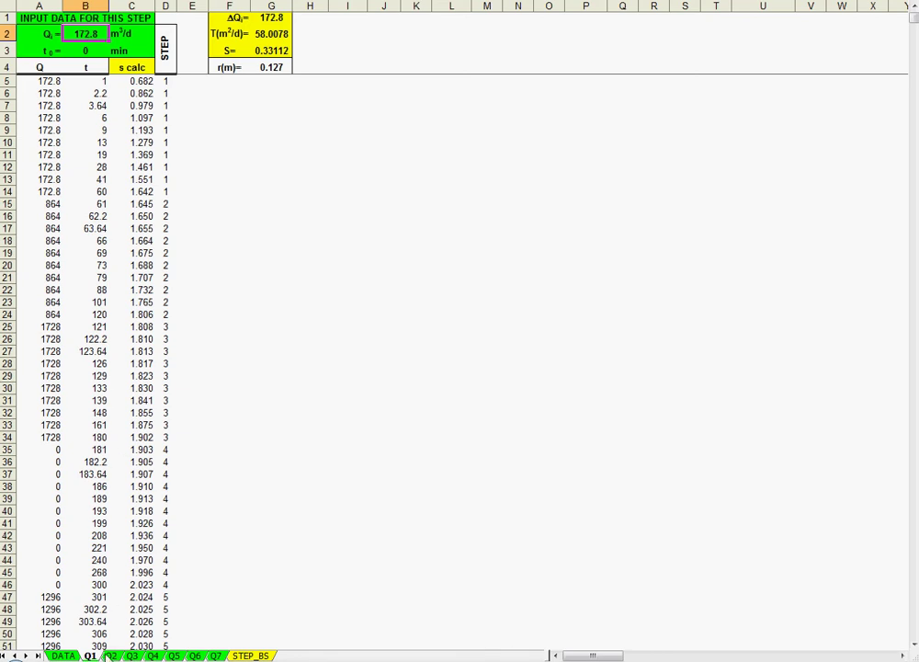
Step: Step through sheets Q2 and Q3 to Q4 and set its Qi to 0
{"action": "key", "text": "ctrl+Page_Down"}
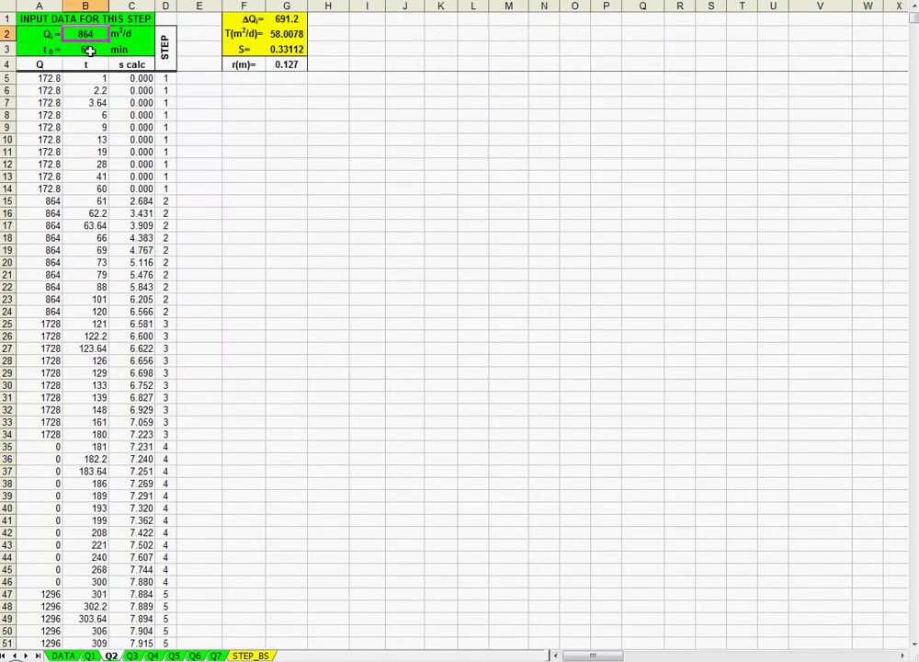
{"action": "left_click", "coordinate": [89, 51]}
{"action": "left_click", "coordinate": [132, 655]}
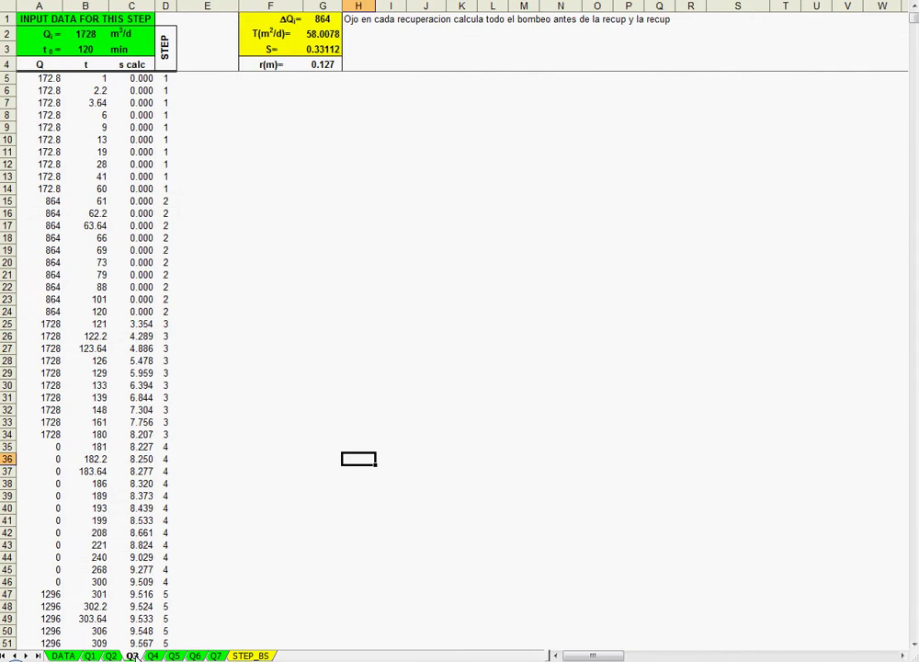
{"action": "left_click", "coordinate": [154, 655]}
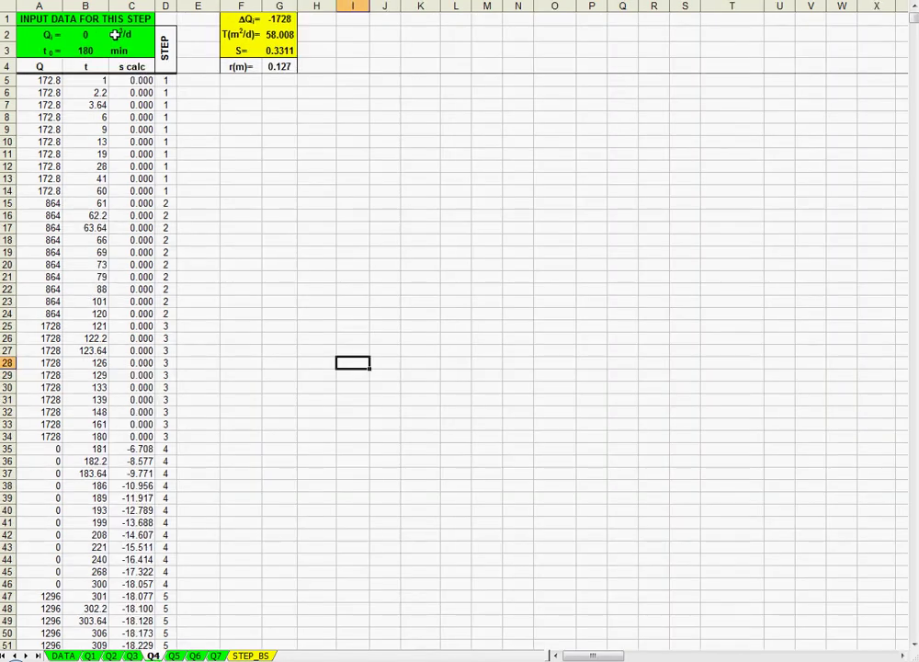
{"action": "left_click", "coordinate": [84, 35]}
{"action": "type", "text": "0"}
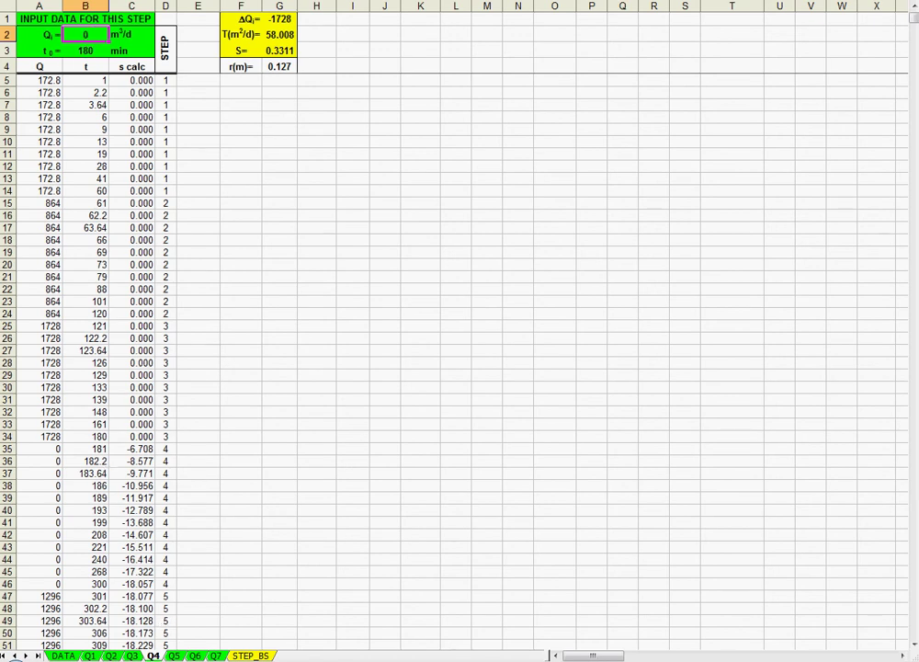
Step: Move through Q5 and Q6 to Q7 and select its t0 of 100000
{"action": "left_click", "coordinate": [173, 655]}
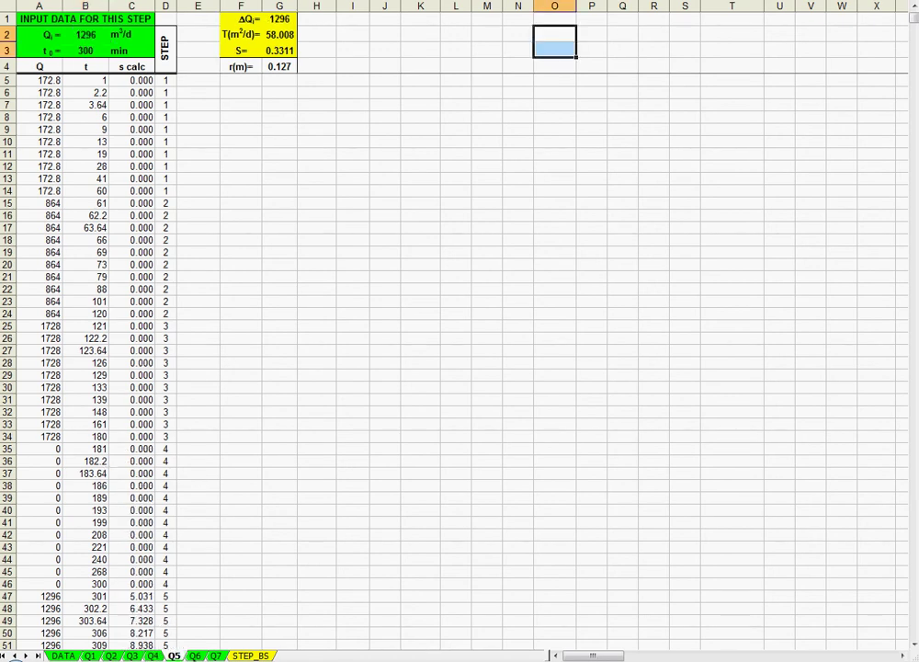
{"action": "key", "text": "ctrl+Page_Down"}
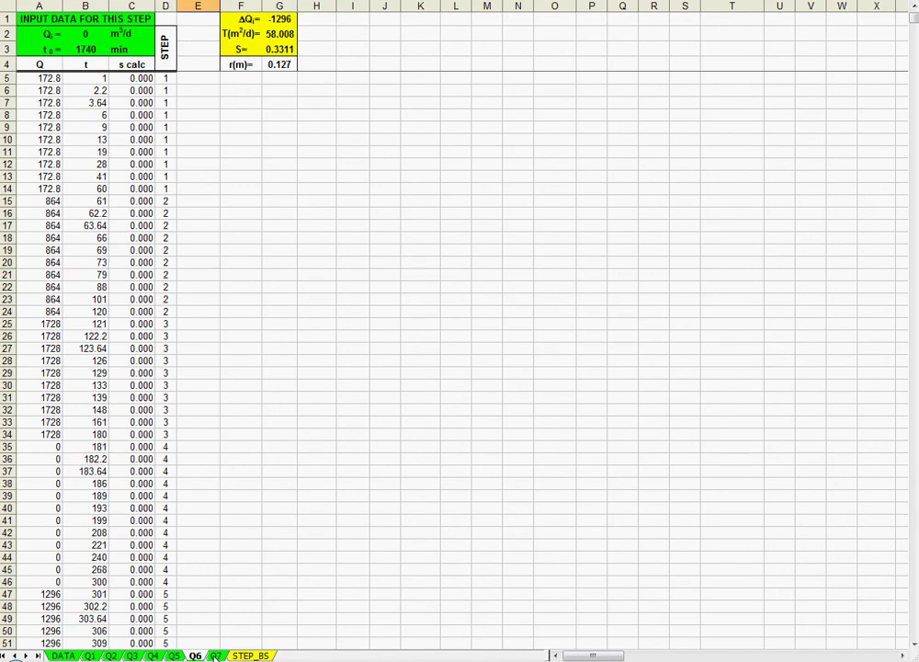
{"action": "left_click", "coordinate": [215, 655]}
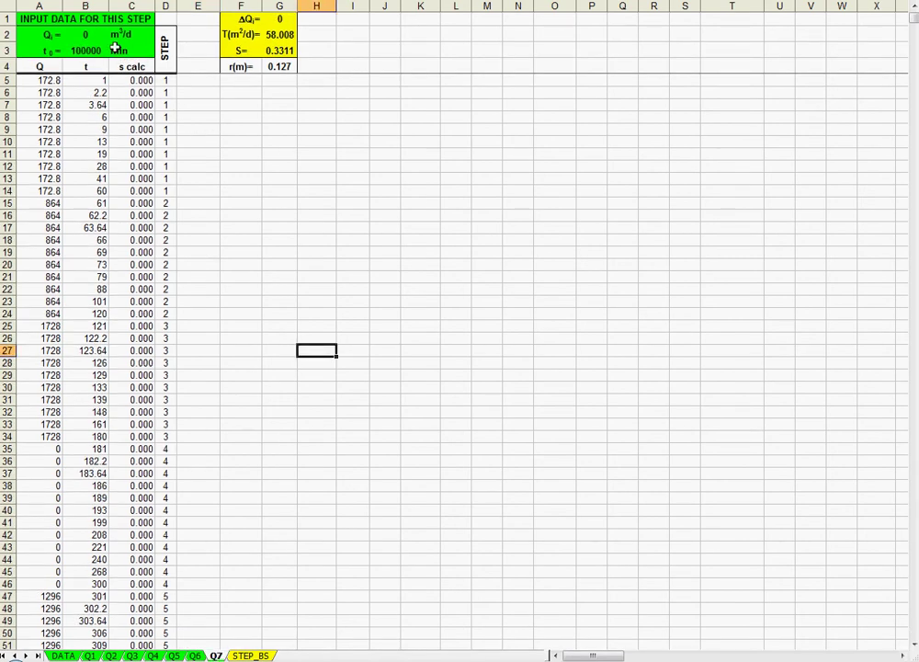
{"action": "left_click", "coordinate": [79, 50]}
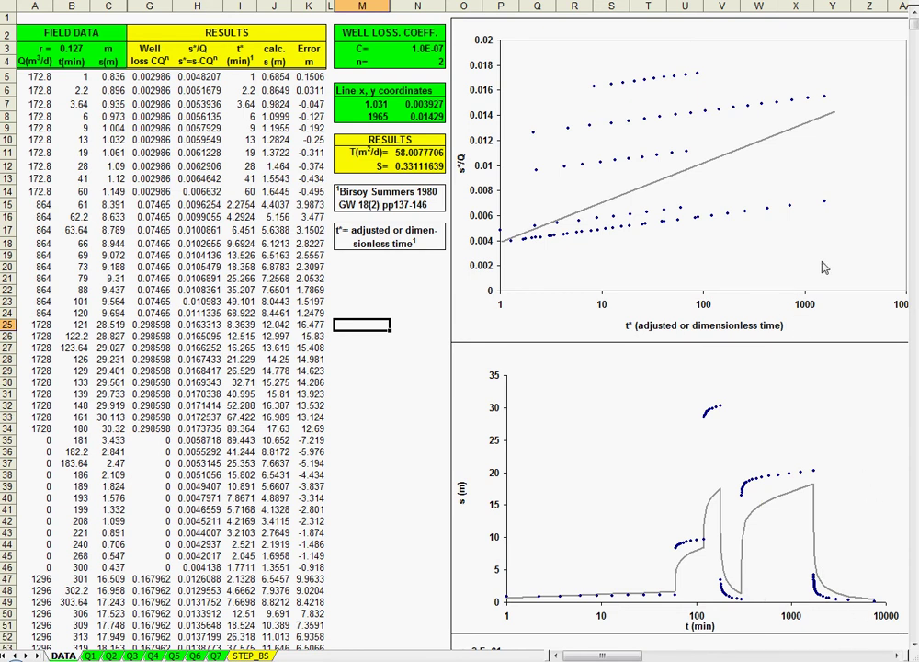
Step: Drag the fitted line's right end down to (1965, 0.0072) and check the resulting T
{"action": "left_click", "coordinate": [769, 145]}
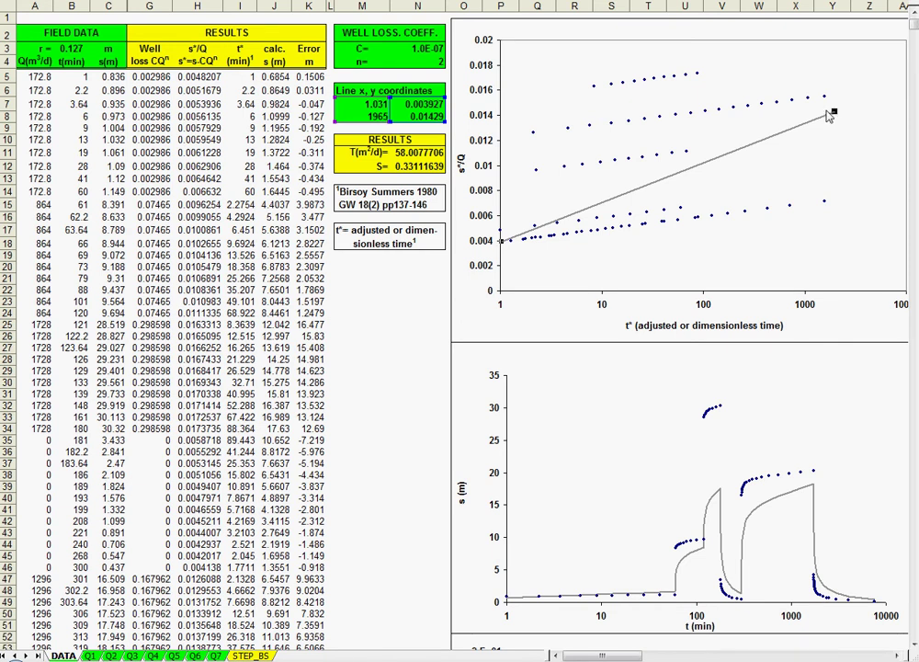
{"action": "mouse_move", "coordinate": [837, 111]}
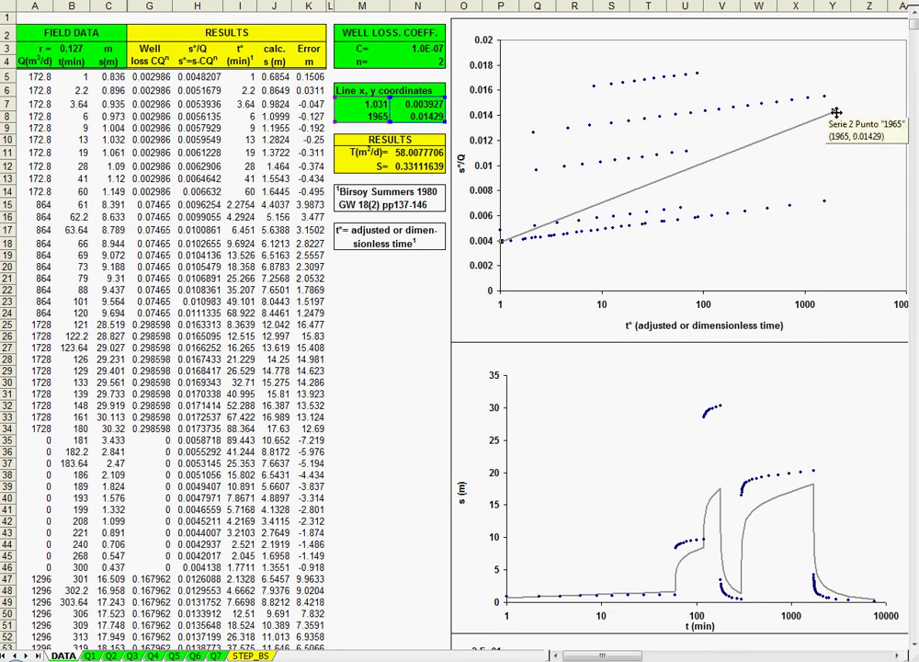
{"action": "left_click_drag", "start_coordinate": [835, 110], "coordinate": [831, 202]}
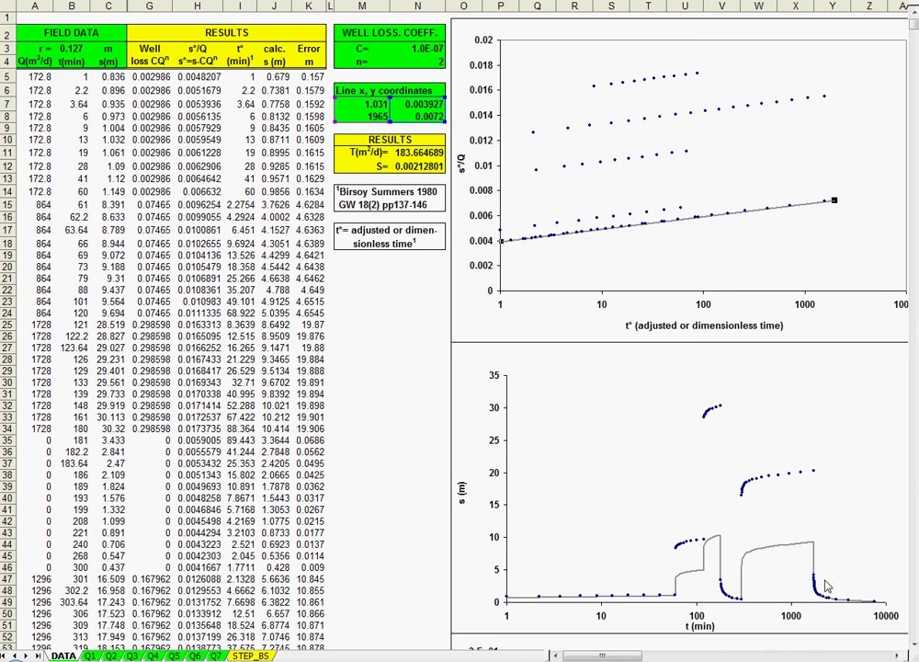
{"action": "left_click", "coordinate": [419, 153]}
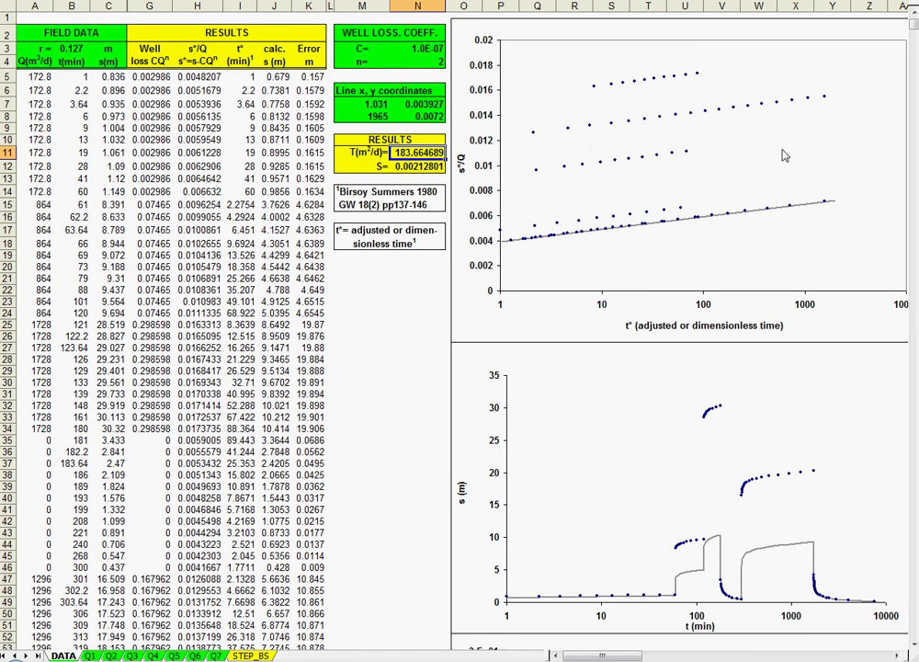
Step: Try well-loss coefficient C values of 1.0E-06 and then 5.0E-06
{"action": "left_click", "coordinate": [418, 166]}
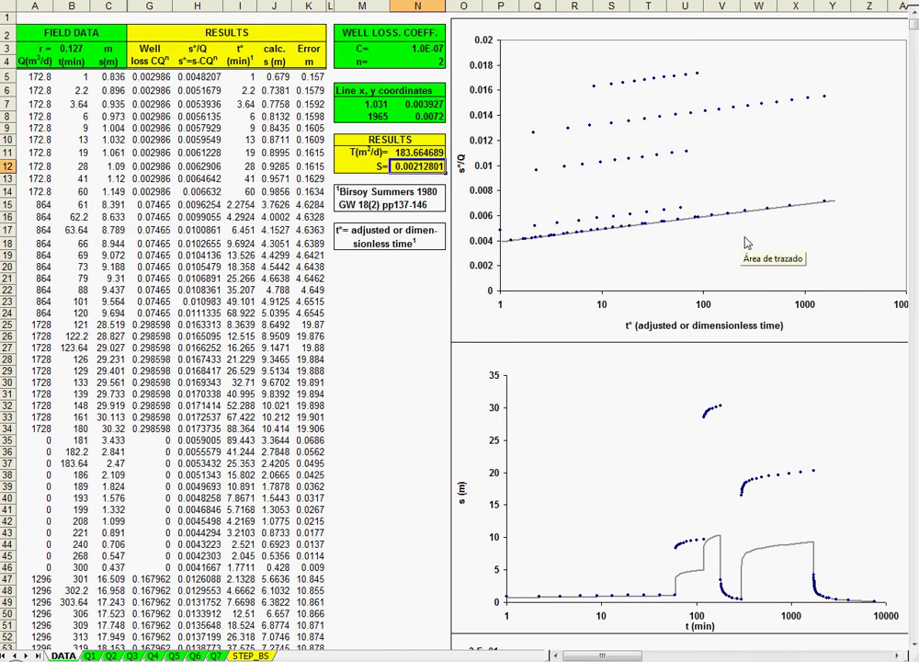
{"action": "left_click", "coordinate": [422, 46]}
{"action": "key", "text": "Return"}
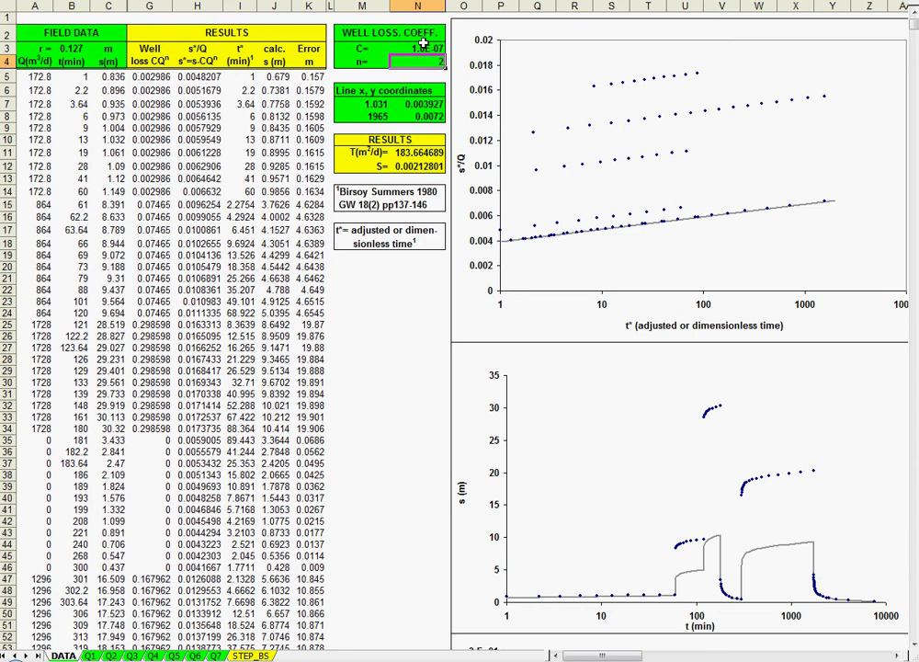
{"action": "left_click", "coordinate": [423, 46]}
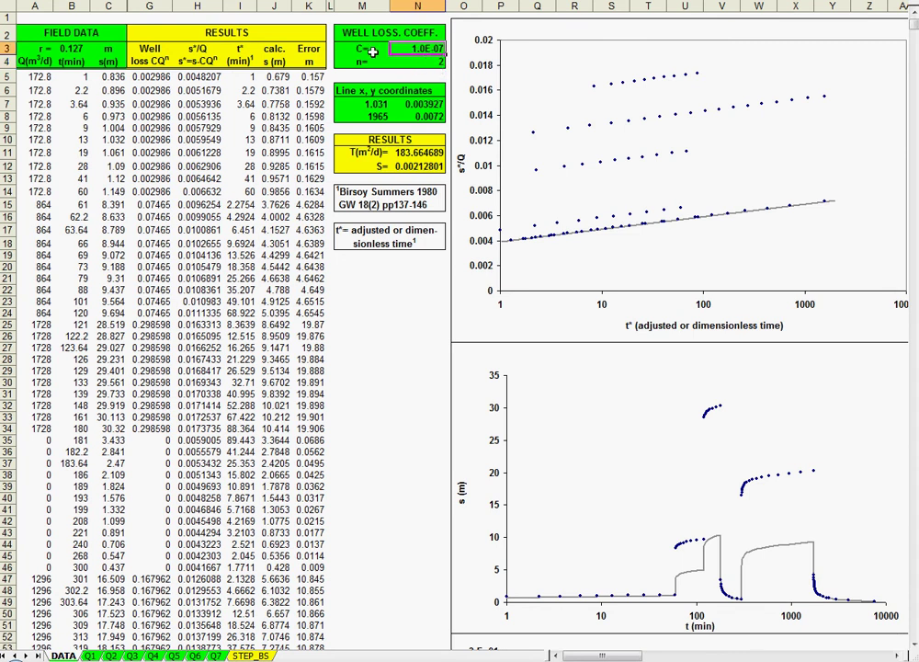
{"action": "key", "text": "Return"}
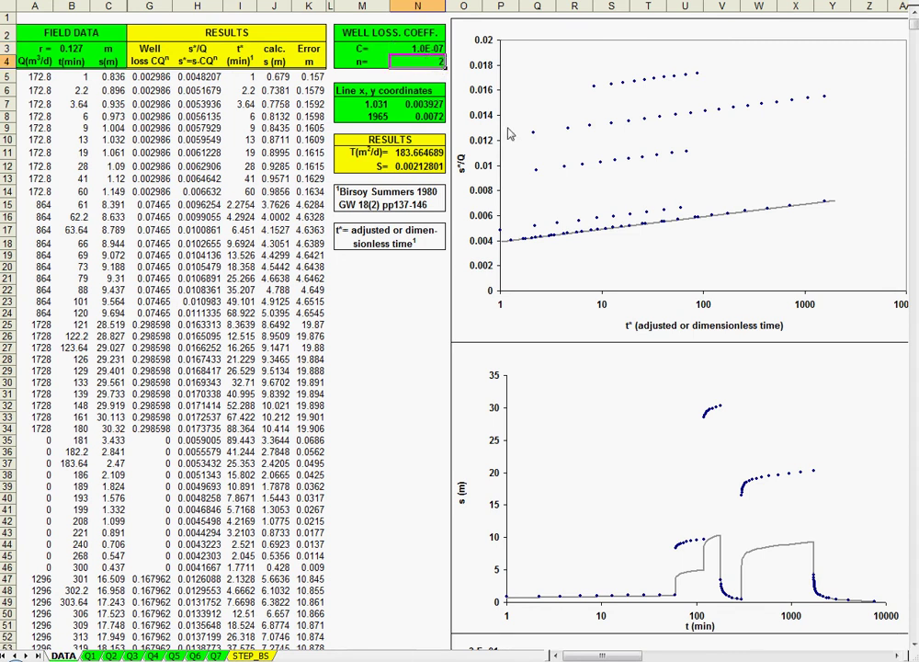
{"action": "left_click", "coordinate": [427, 48]}
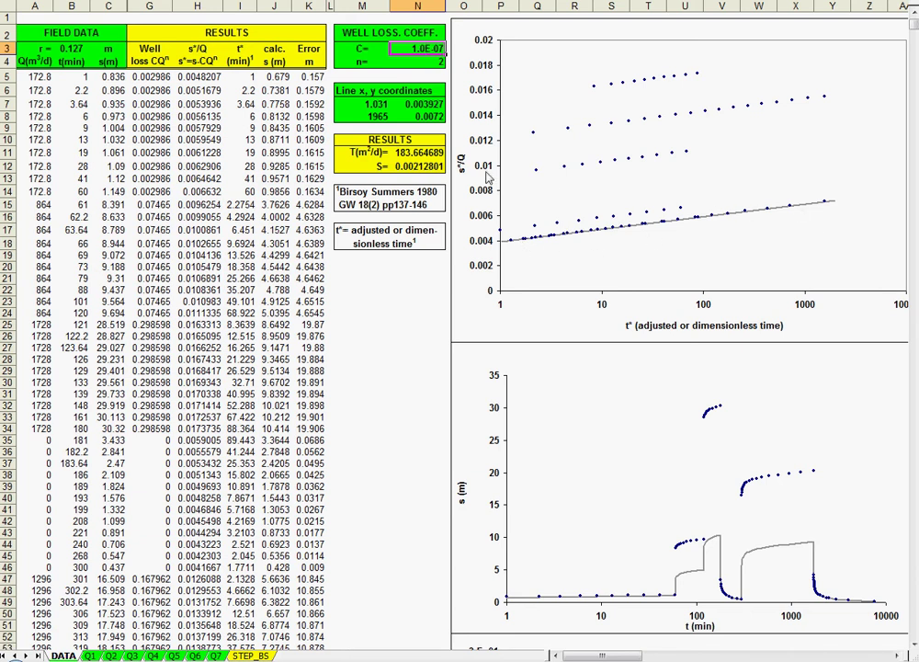
{"action": "type", "text": "1E-6"}
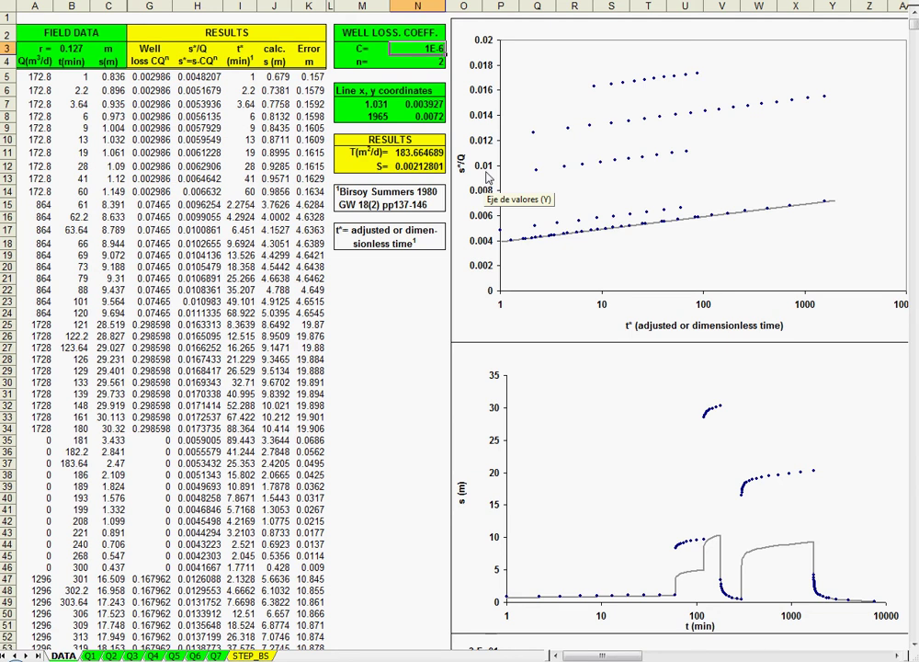
{"action": "key", "text": "Return"}
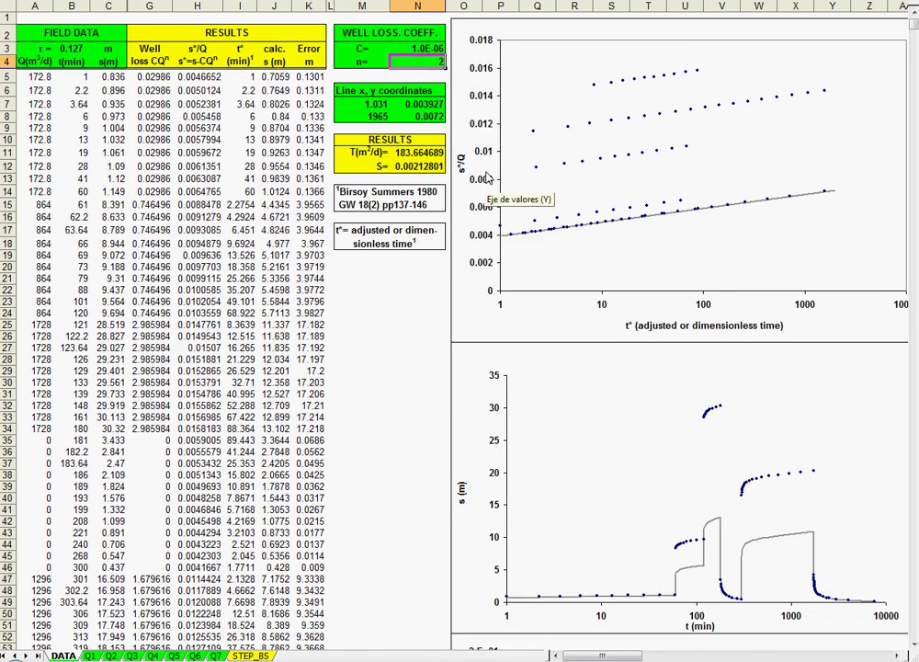
{"action": "key", "text": "Up"}
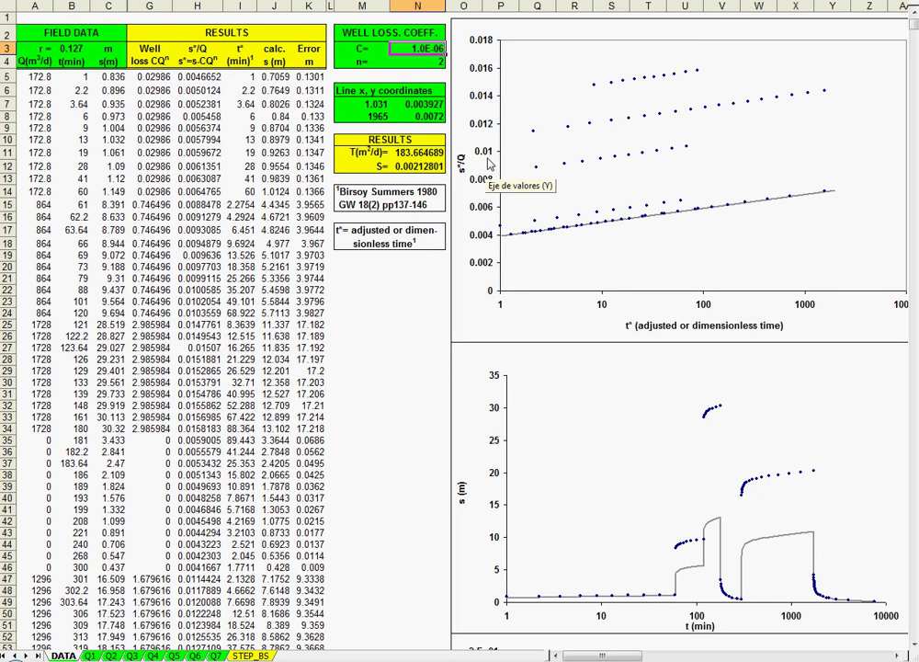
{"action": "type", "text": "5.0E-06"}
{"action": "key", "text": "Return"}
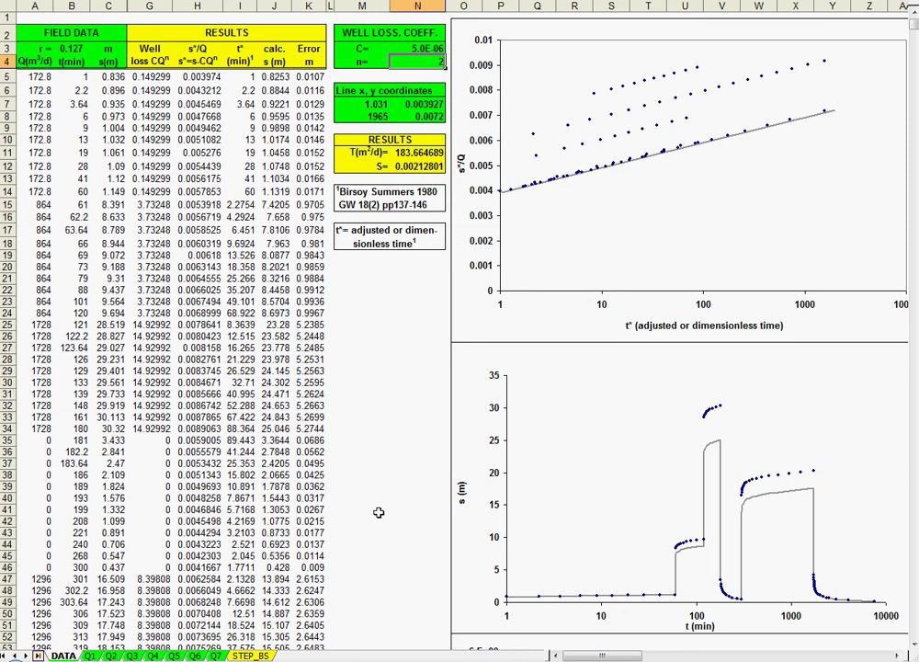
Step: Set exponent n to 2.1 and refine C to 3.0E-06, then 3.2E-06
{"action": "key", "text": "Return"}
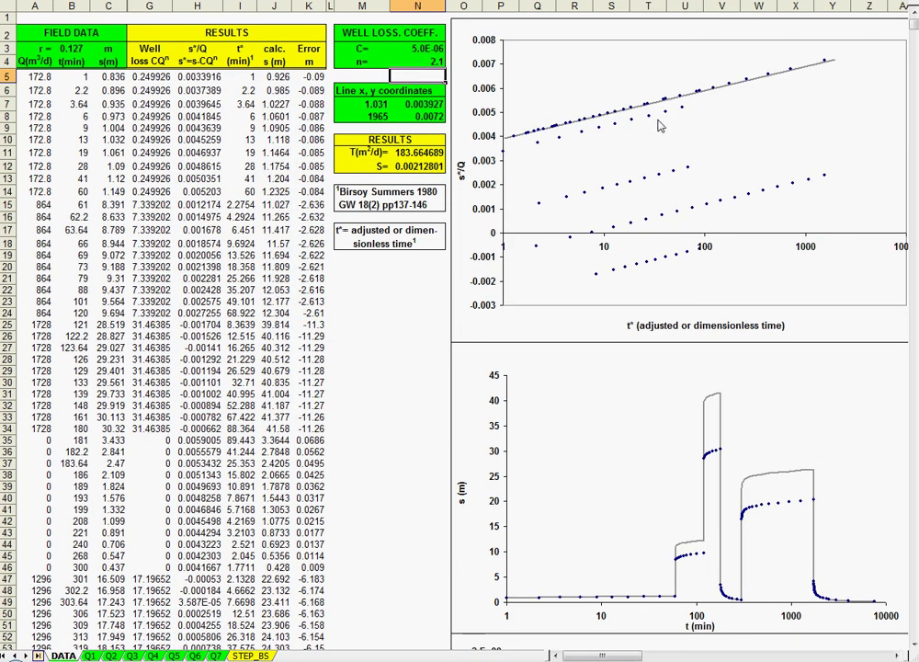
{"action": "left_click", "coordinate": [436, 63]}
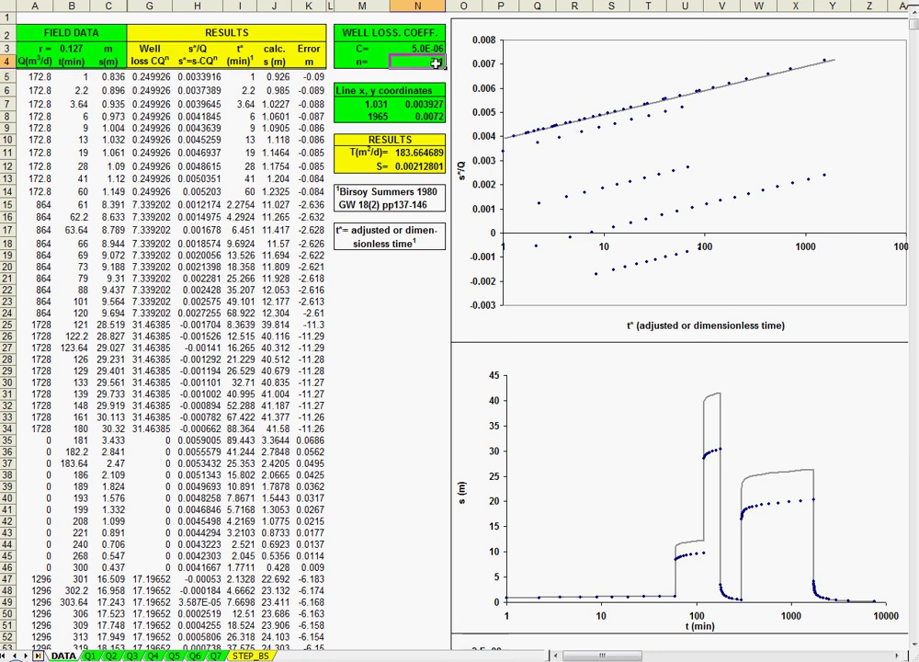
{"action": "left_click", "coordinate": [419, 49]}
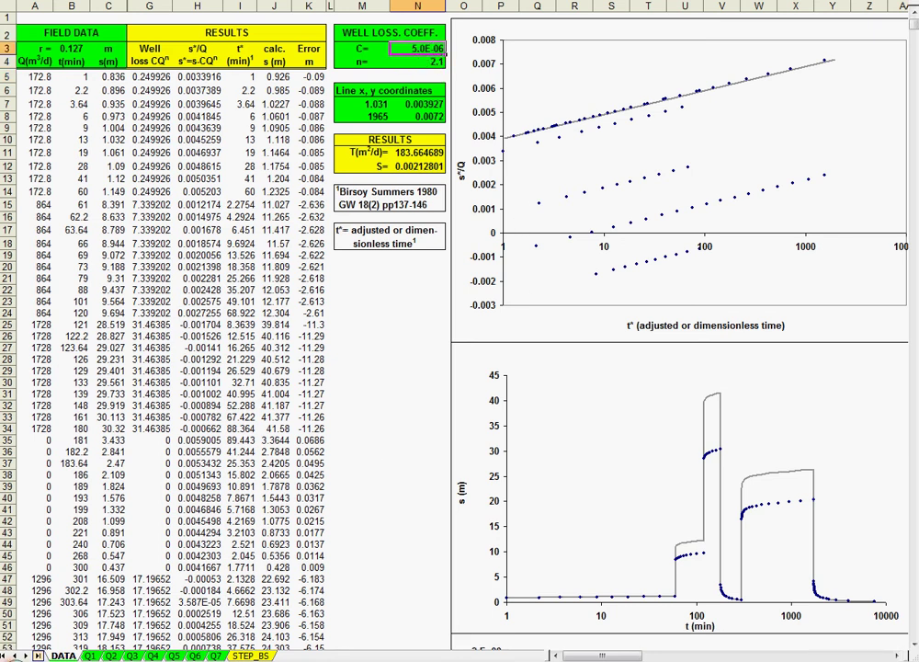
{"action": "type", "text": "3"}
{"action": "key", "text": "Return"}
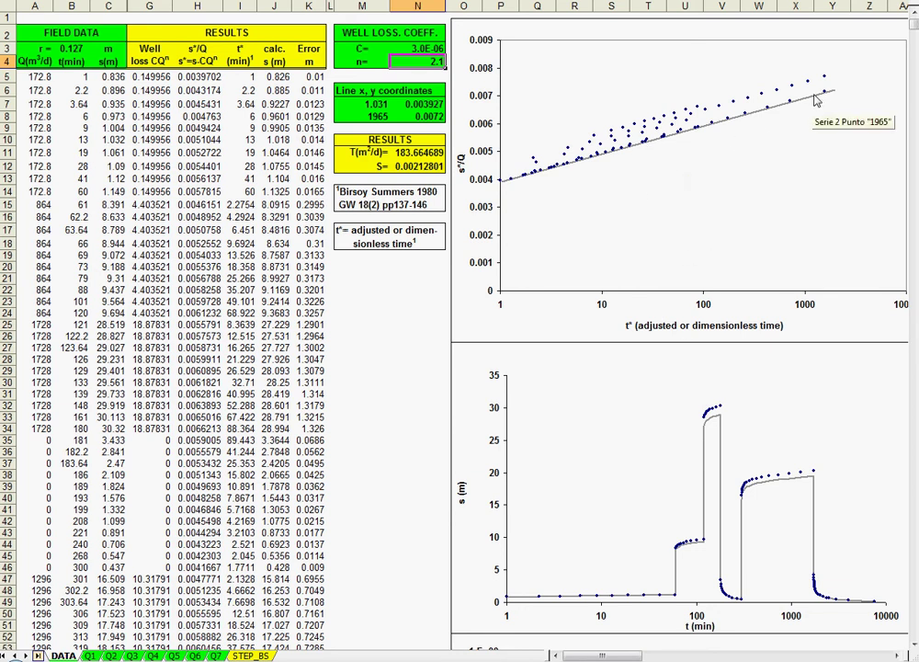
{"action": "left_click", "coordinate": [427, 48]}
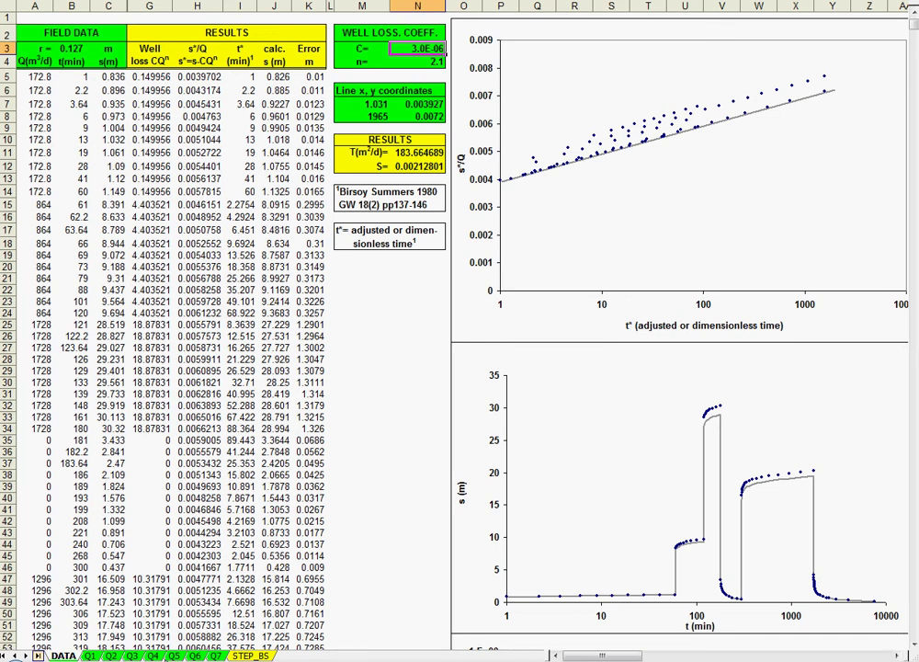
{"action": "type", "text": "3.2E-6"}
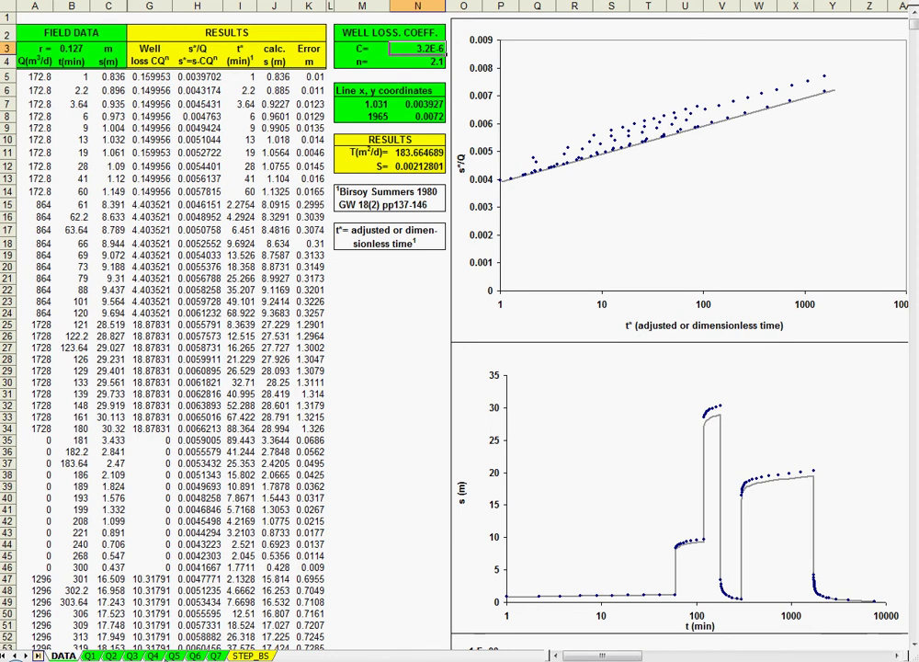
{"action": "key", "text": "Return"}
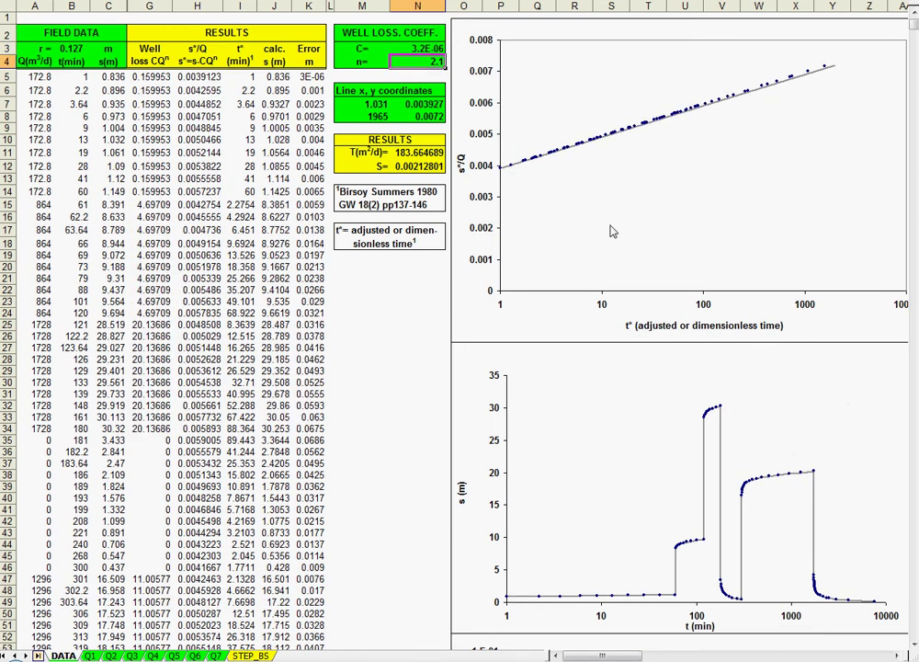
Step: Nudge the fitted line's right end to 0.007267, giving T = 179.980397 and S = 0.00250103
{"action": "left_click", "coordinate": [832, 68]}
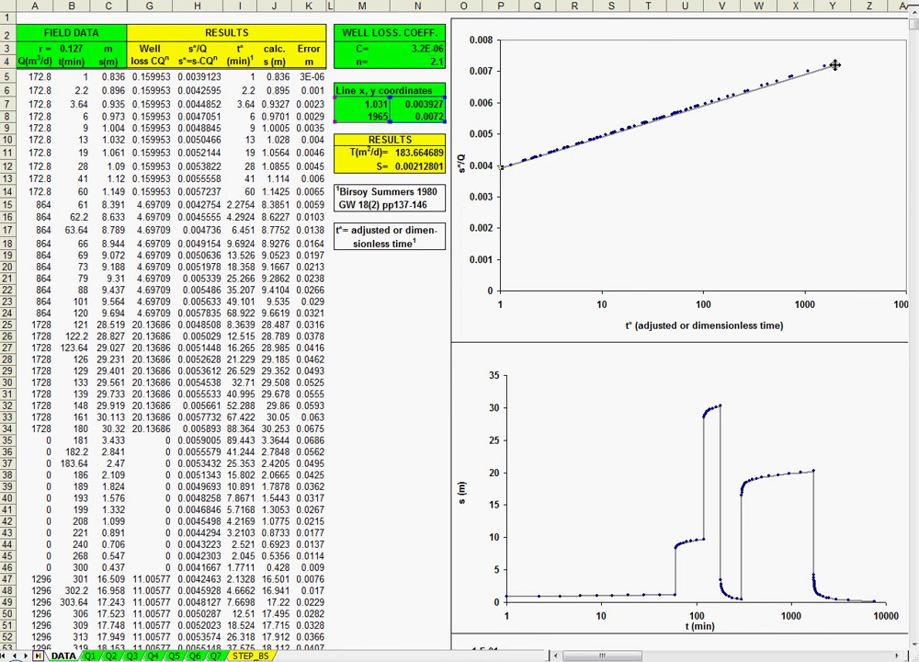
{"action": "left_click_drag", "start_coordinate": [835, 64], "coordinate": [836, 62]}
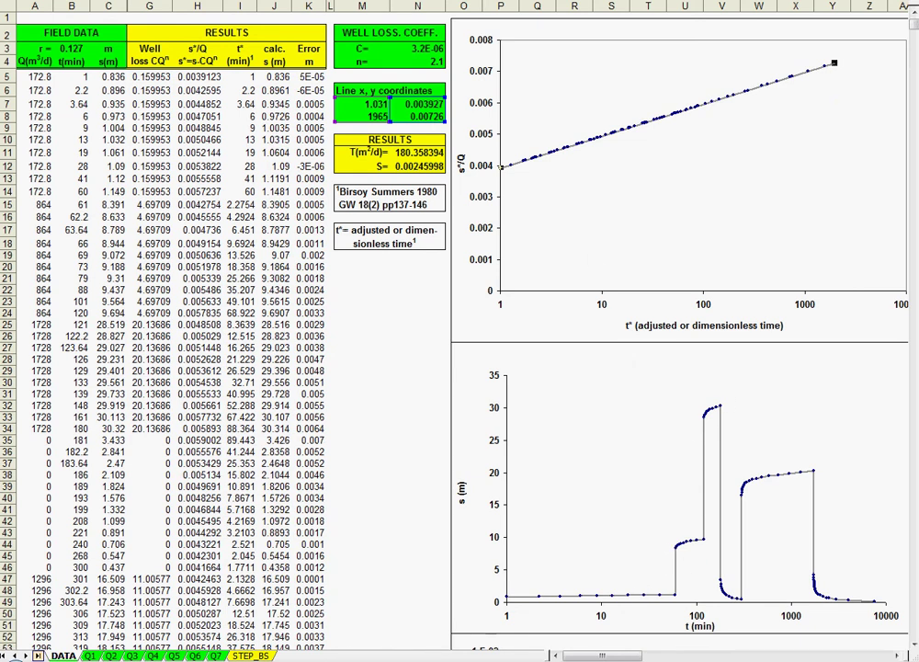
{"action": "key", "text": "Escape"}
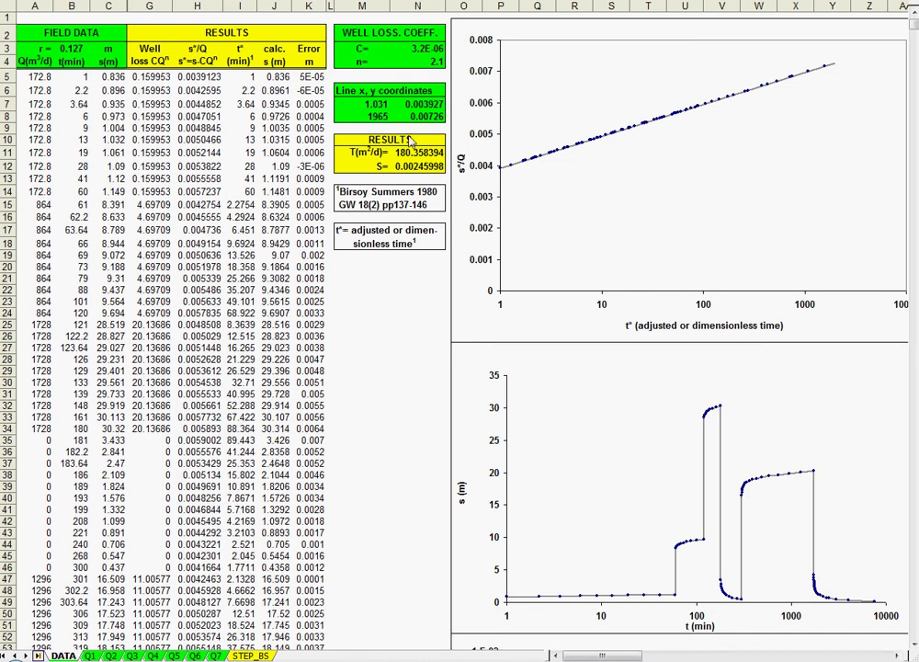
Step: Review the line coordinates, S, C and n values, then scroll toward the Error (m) chart
{"action": "left_click", "coordinate": [377, 107]}
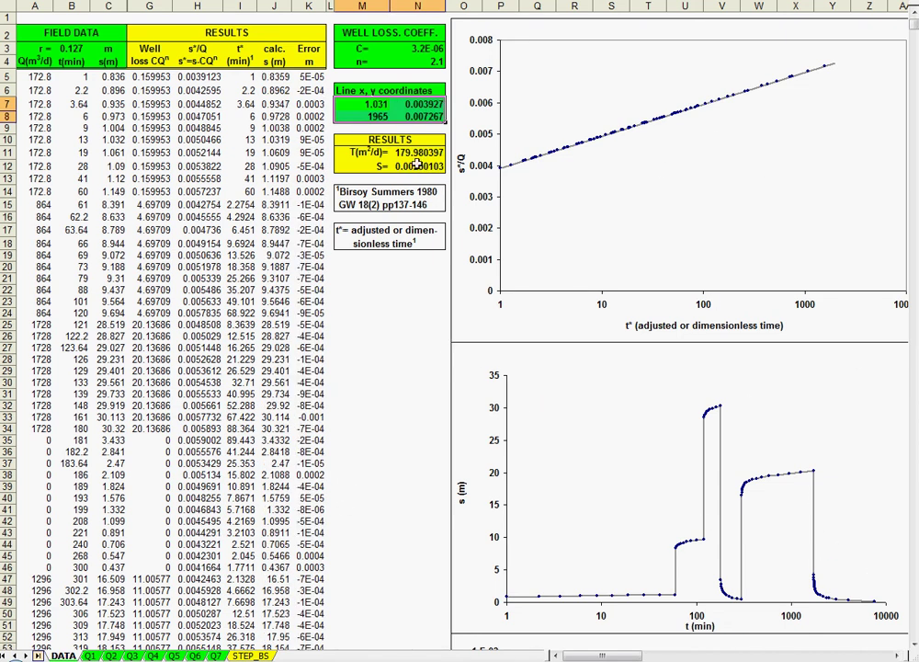
{"action": "left_click", "coordinate": [418, 153]}
{"action": "key", "text": "Down"}
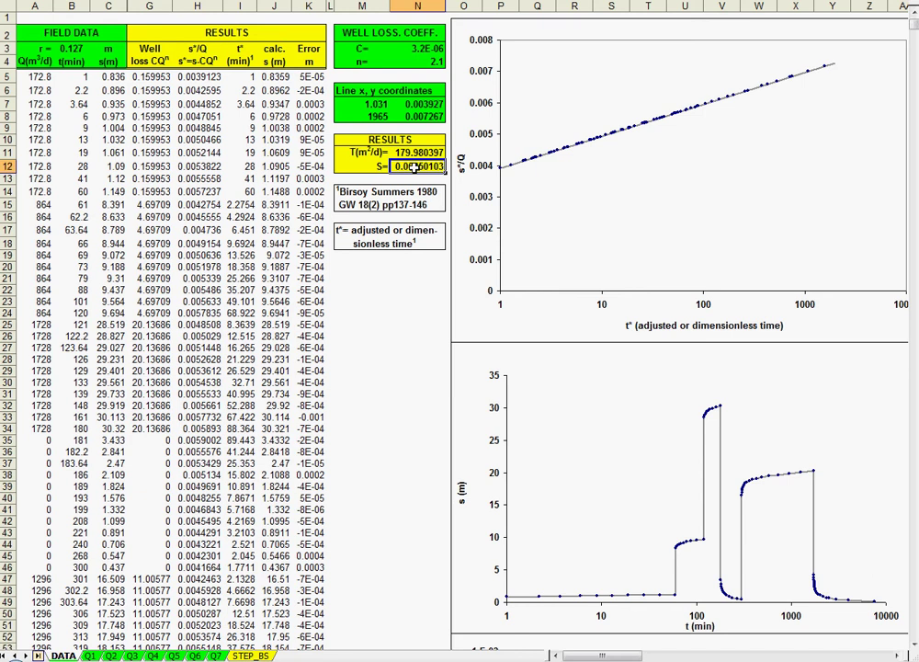
{"action": "left_click", "coordinate": [421, 52]}
{"action": "left_click", "coordinate": [432, 67]}
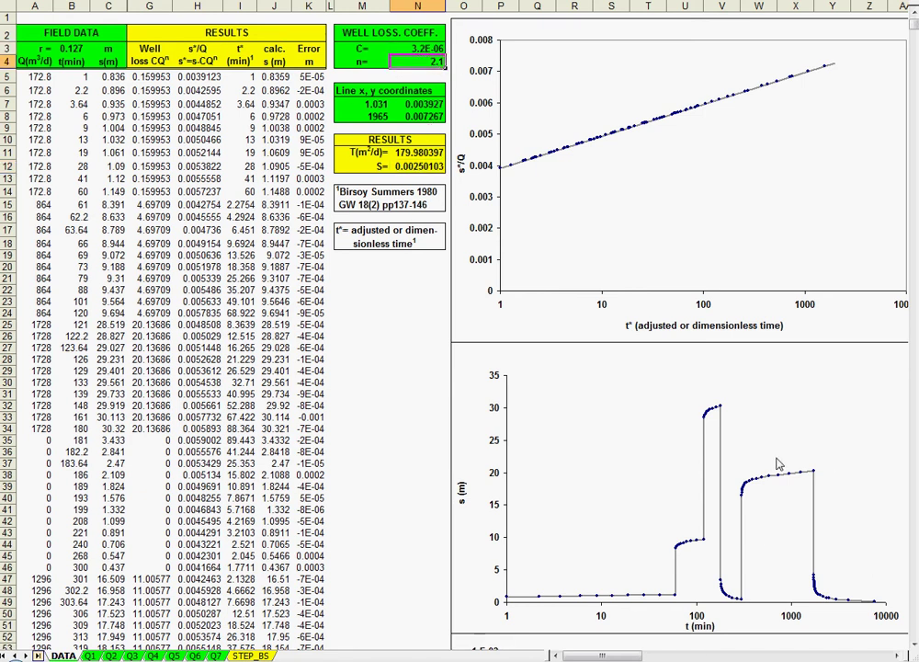
{"action": "left_click", "coordinate": [912, 648]}
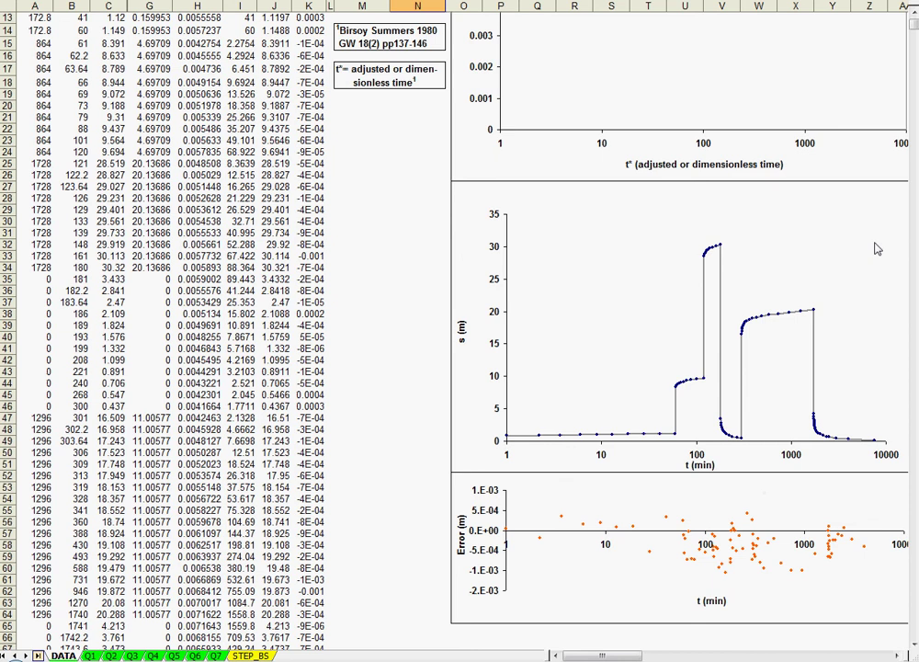
Step: Return to the sheet top and maximize the theis_pump_recovery workbook window
{"action": "left_click", "coordinate": [913, 17]}
{"action": "left_click", "coordinate": [913, 18]}
{"action": "left_click", "coordinate": [914, 18]}
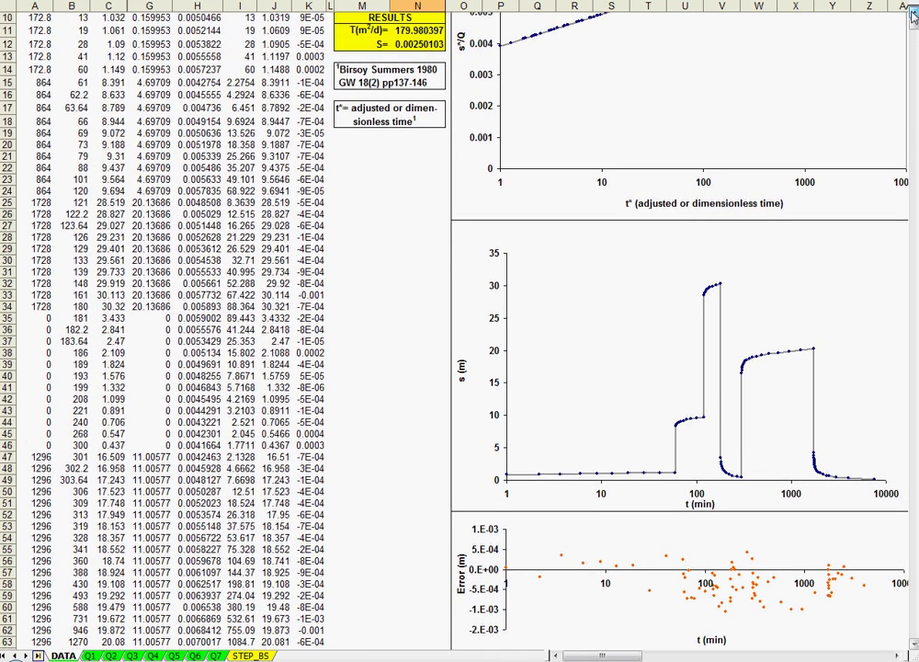
{"action": "scroll", "coordinate": [913, 17], "scroll_direction": "up", "scroll_amount": 3}
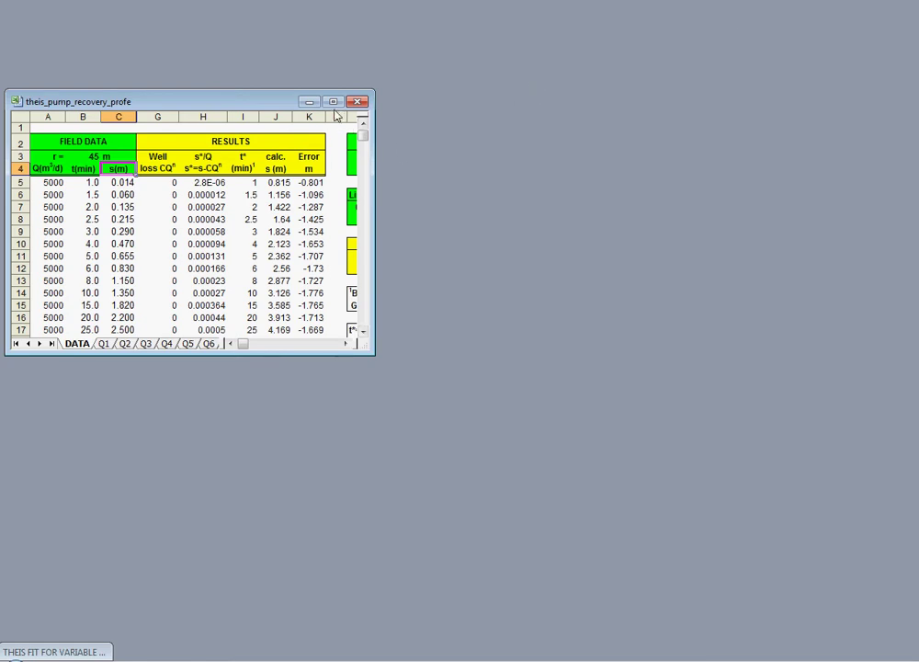
{"action": "left_click", "coordinate": [334, 101]}
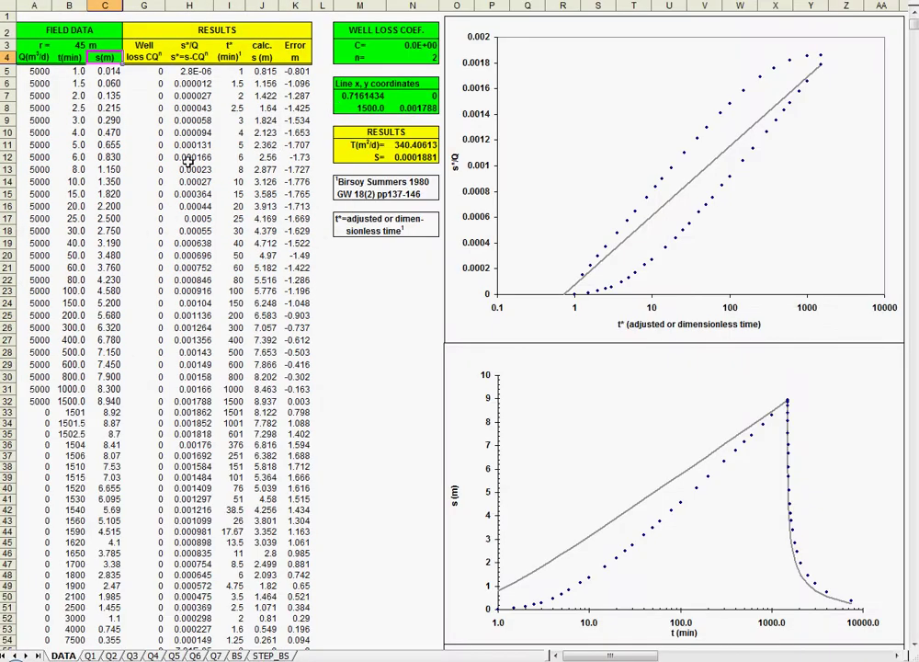
{"action": "left_click", "coordinate": [35, 71]}
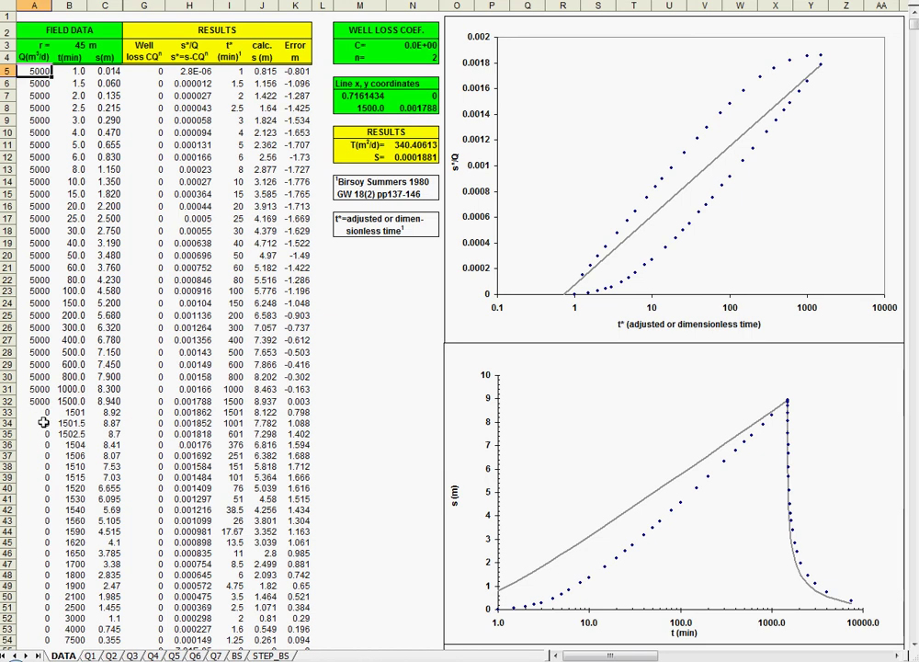
{"action": "left_click", "coordinate": [41, 412]}
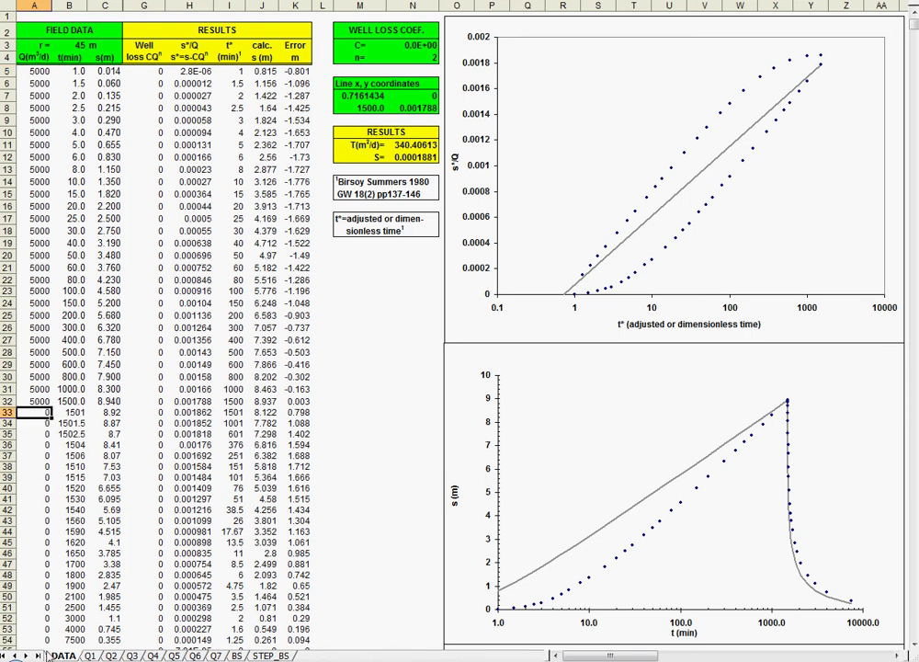
{"action": "left_click", "coordinate": [66, 43]}
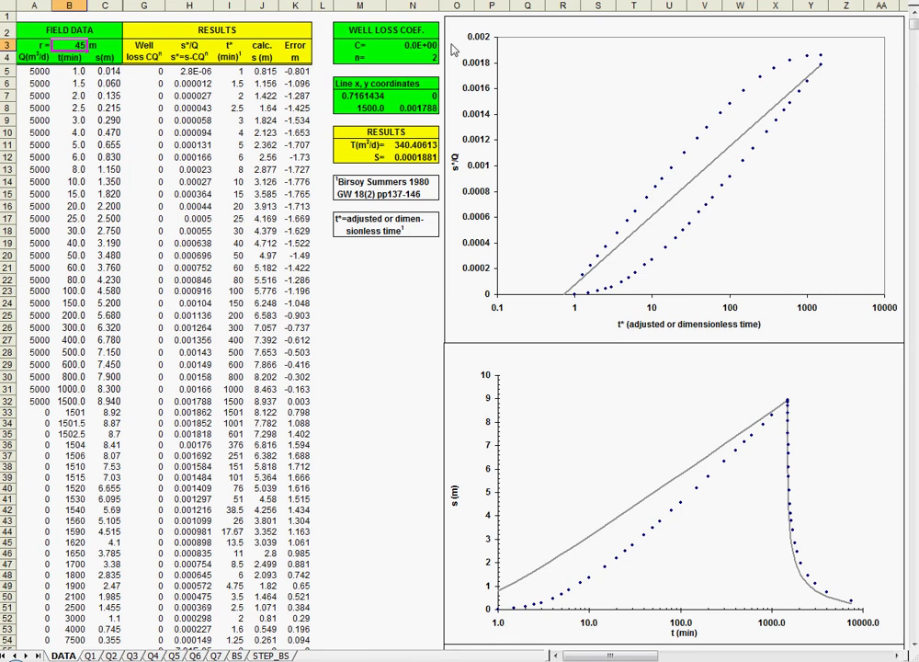
{"action": "left_click", "coordinate": [422, 45]}
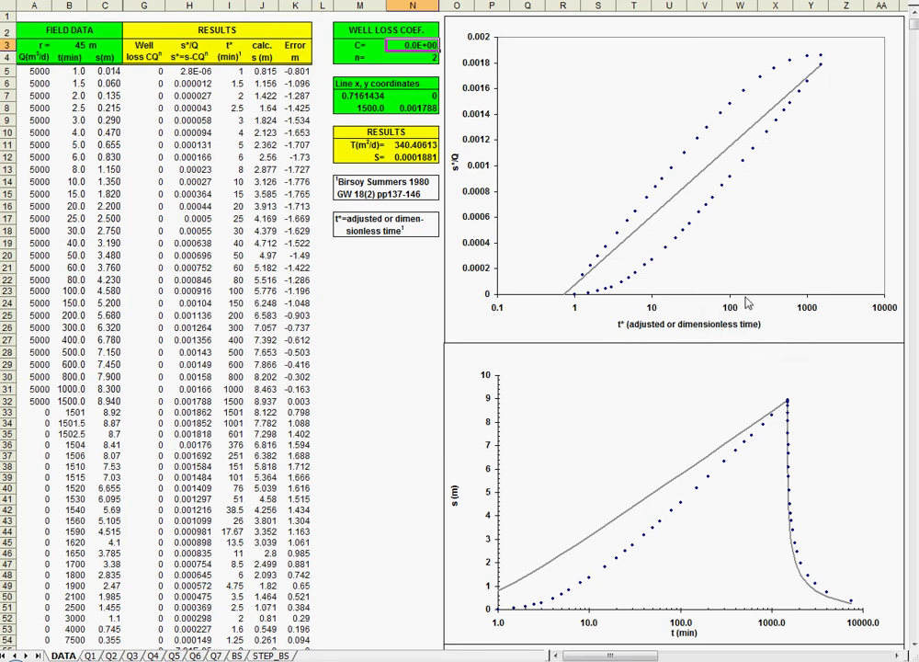
Step: Move the fitted line's ends toward t* 1.016 and 343, then set its lower x to 1
{"action": "left_click", "coordinate": [681, 198]}
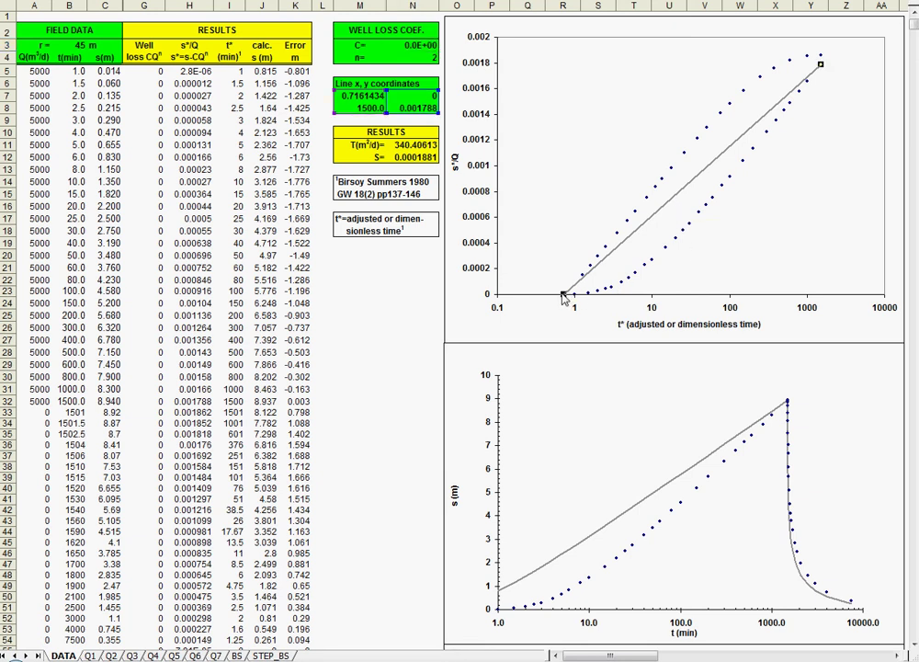
{"action": "left_click_drag", "start_coordinate": [563, 297], "coordinate": [575, 294]}
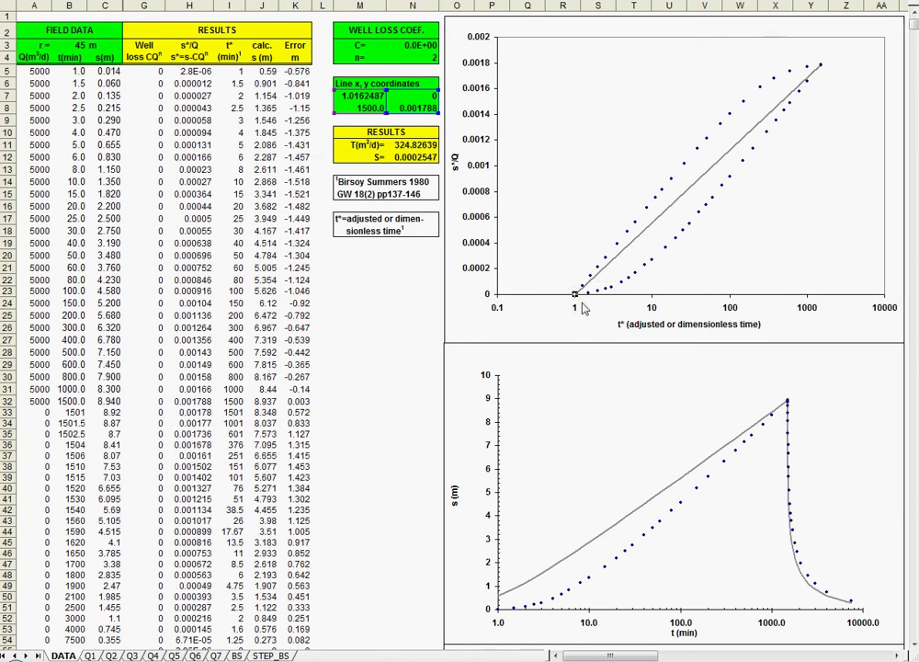
{"action": "left_click", "coordinate": [825, 67]}
{"action": "left_click_drag", "start_coordinate": [823, 63], "coordinate": [771, 60]}
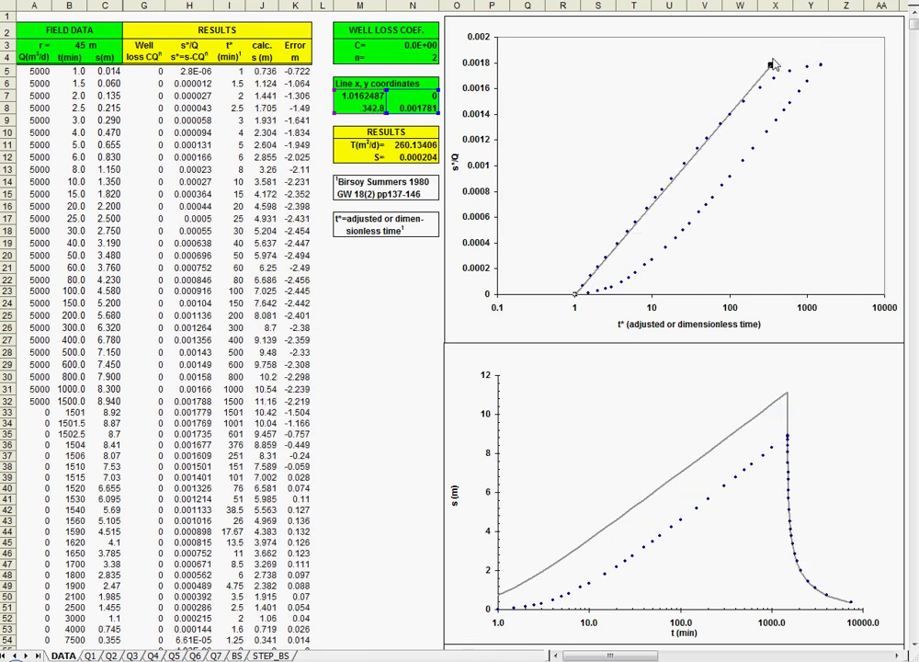
{"action": "left_click", "coordinate": [363, 96]}
{"action": "type", "text": "1"}
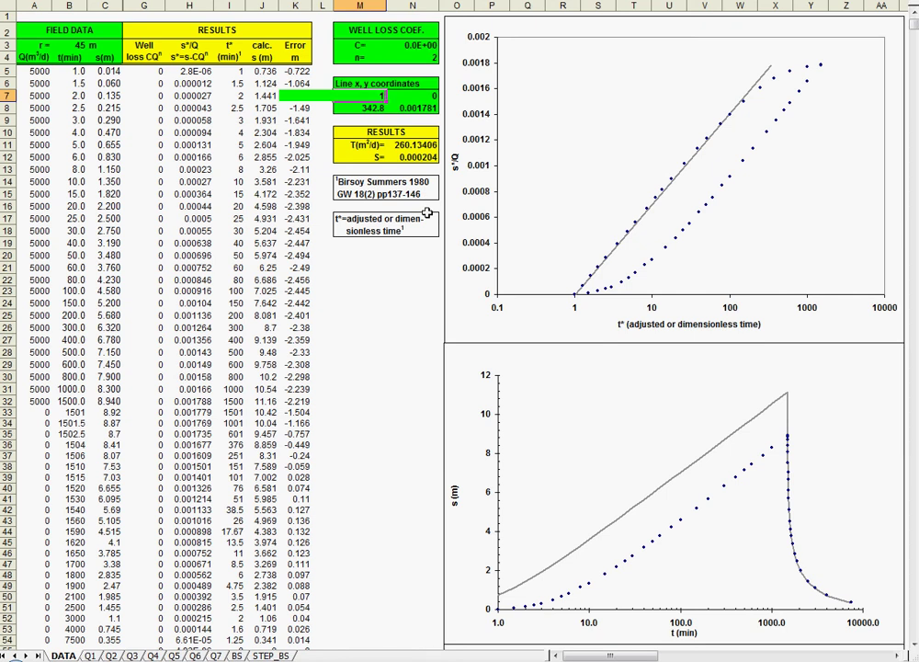
{"action": "key", "text": "Return"}
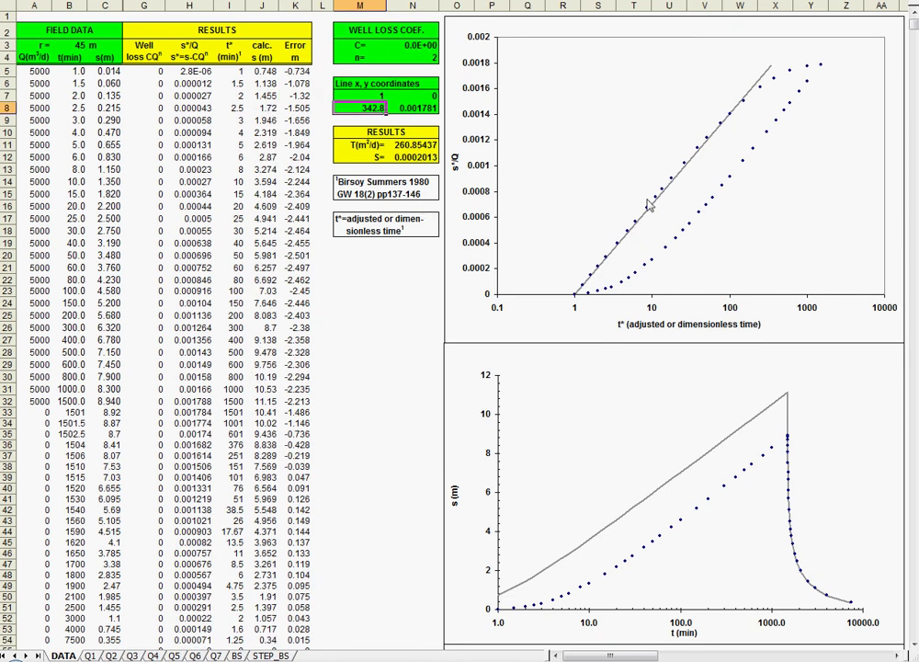
Step: Refit the line, extending its upper end to 1445.4, until calculated drawdown matches the field data
{"action": "left_click", "coordinate": [769, 72]}
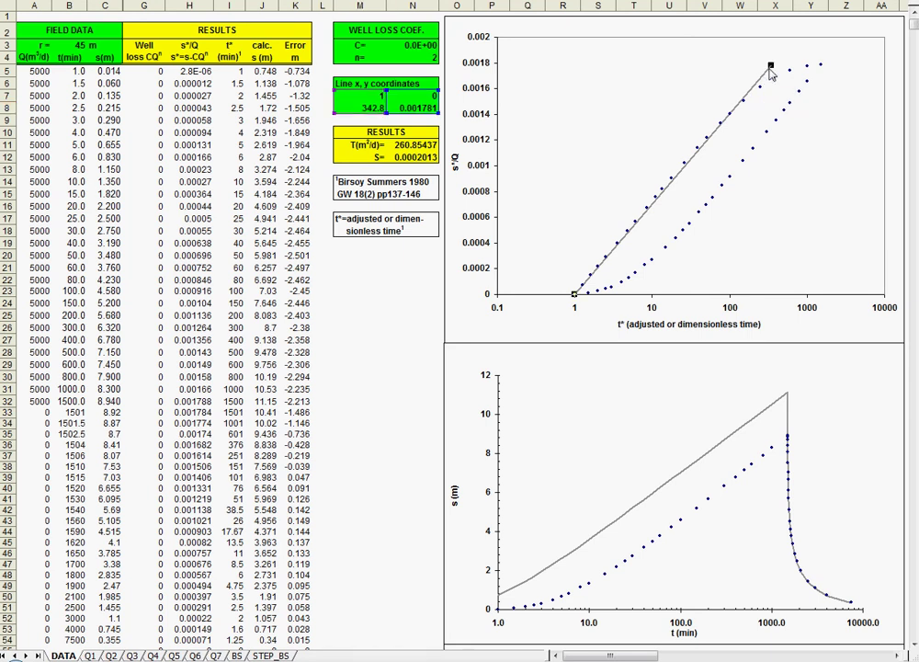
{"action": "left_click_drag", "start_coordinate": [771, 64], "coordinate": [764, 63]}
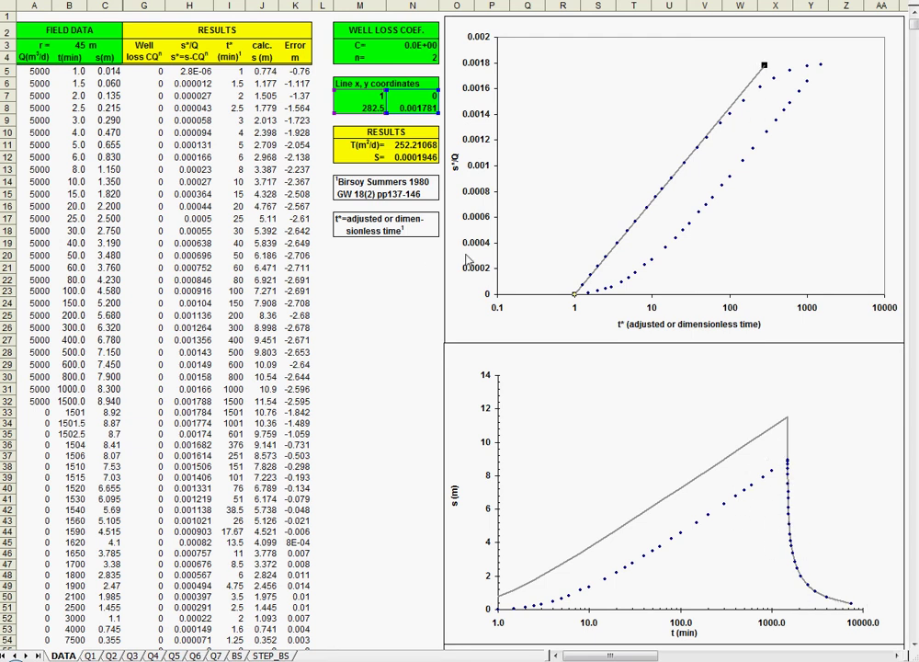
{"action": "left_click", "coordinate": [407, 147]}
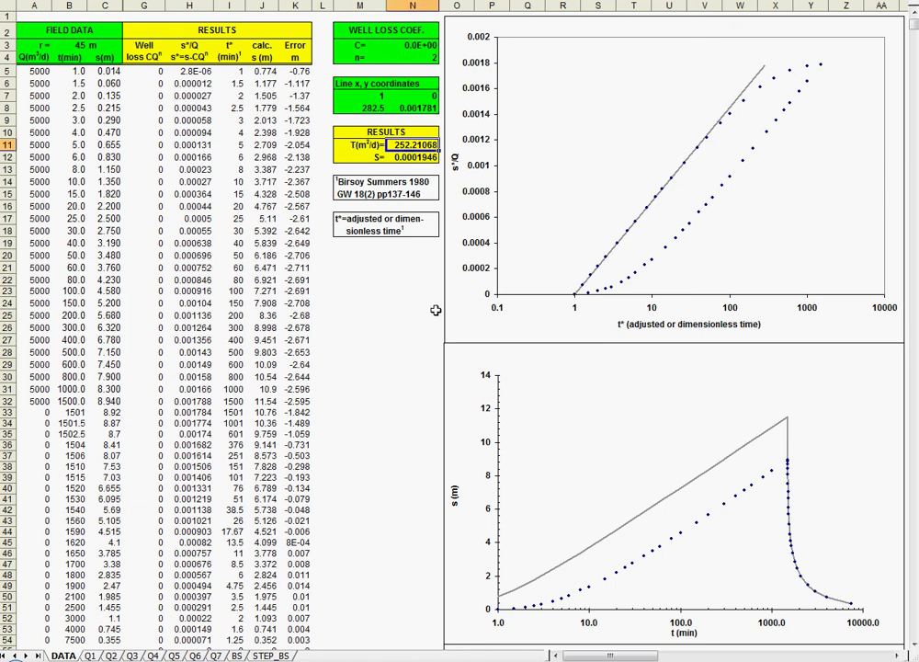
{"action": "key", "text": "Down"}
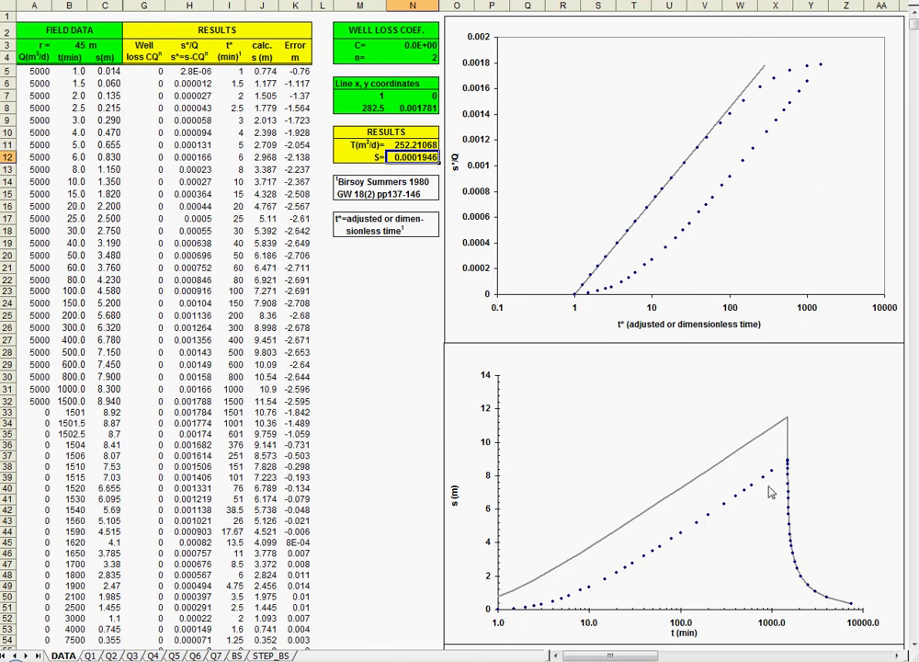
{"action": "left_click", "coordinate": [756, 81]}
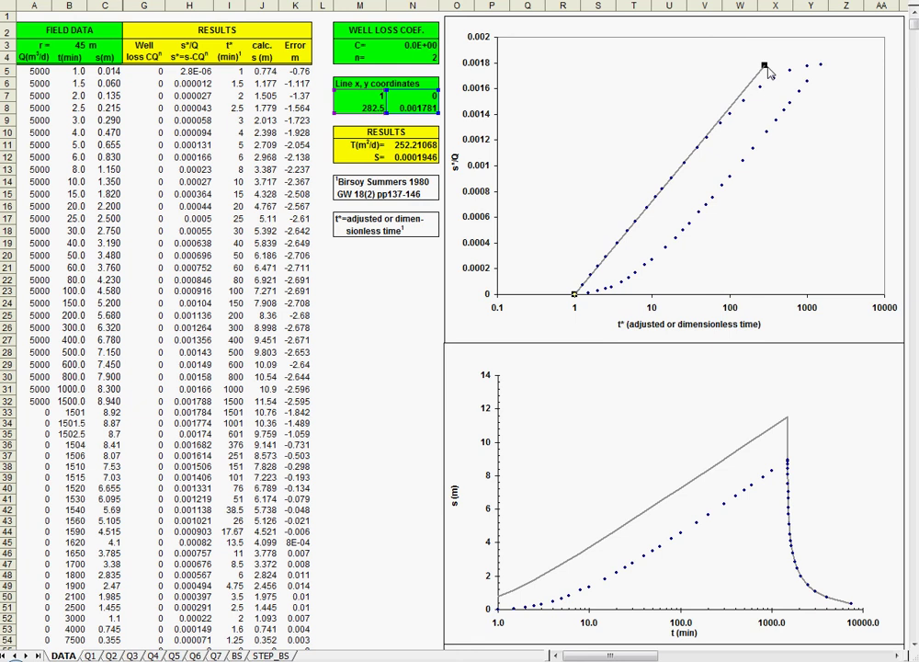
{"action": "left_click_drag", "start_coordinate": [767, 64], "coordinate": [819, 65]}
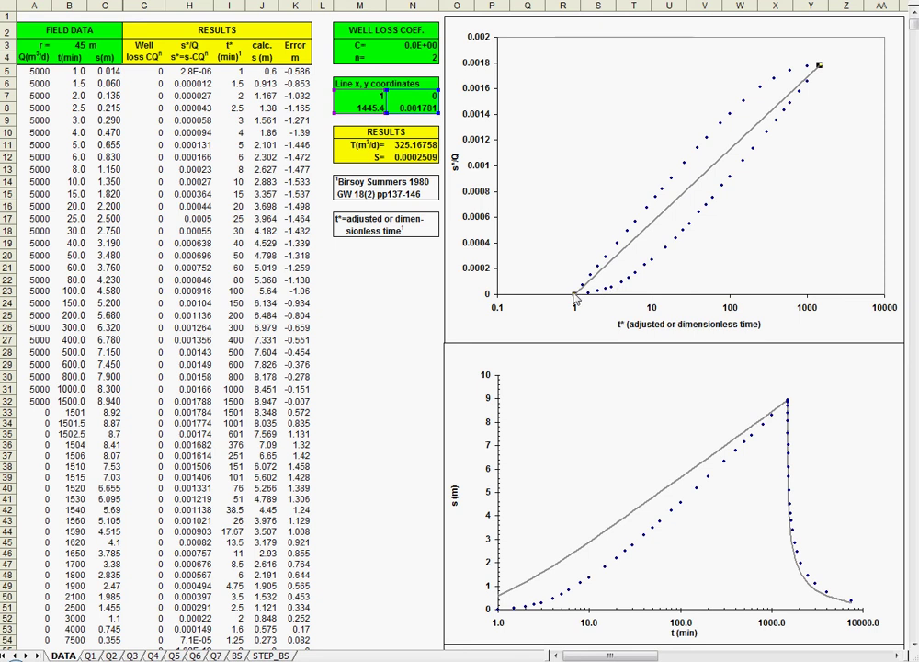
{"action": "left_click_drag", "start_coordinate": [574, 295], "coordinate": [630, 296]}
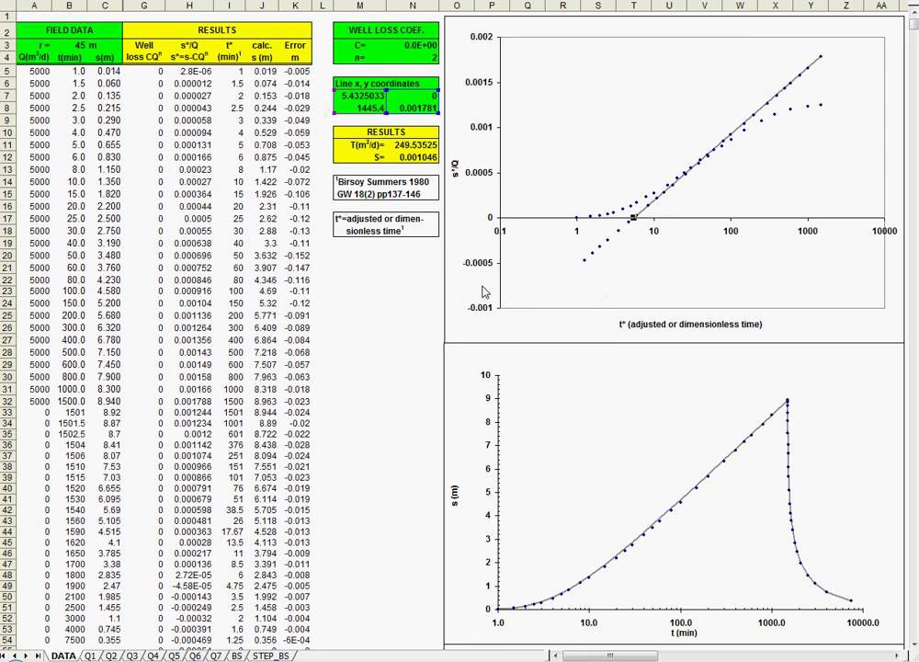
Step: Confirm T 249.53525 and S 0.001046, then open the drawdown chart's vertical axis scale settings
{"action": "left_click", "coordinate": [412, 302]}
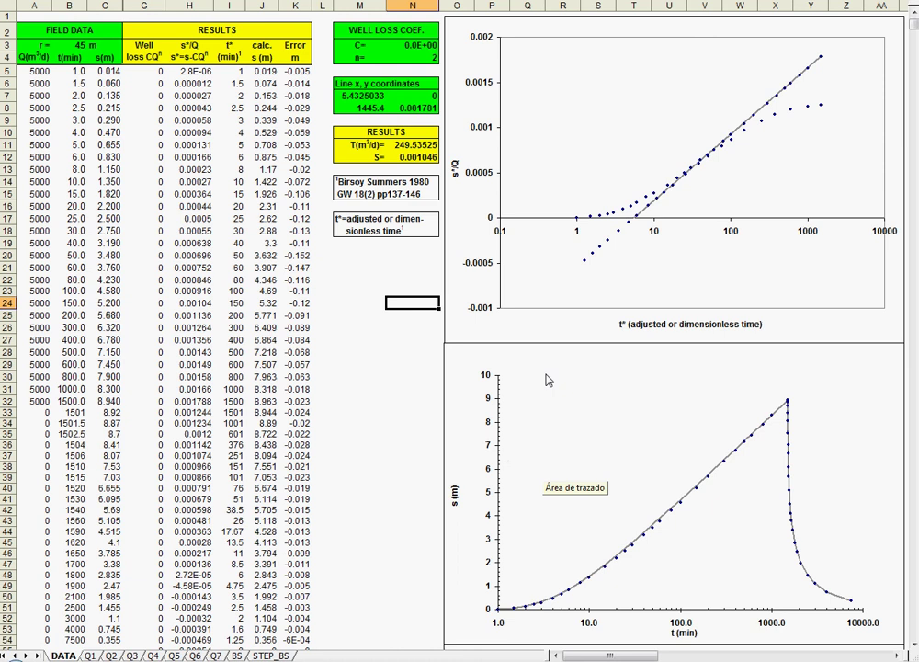
{"action": "left_click", "coordinate": [413, 145]}
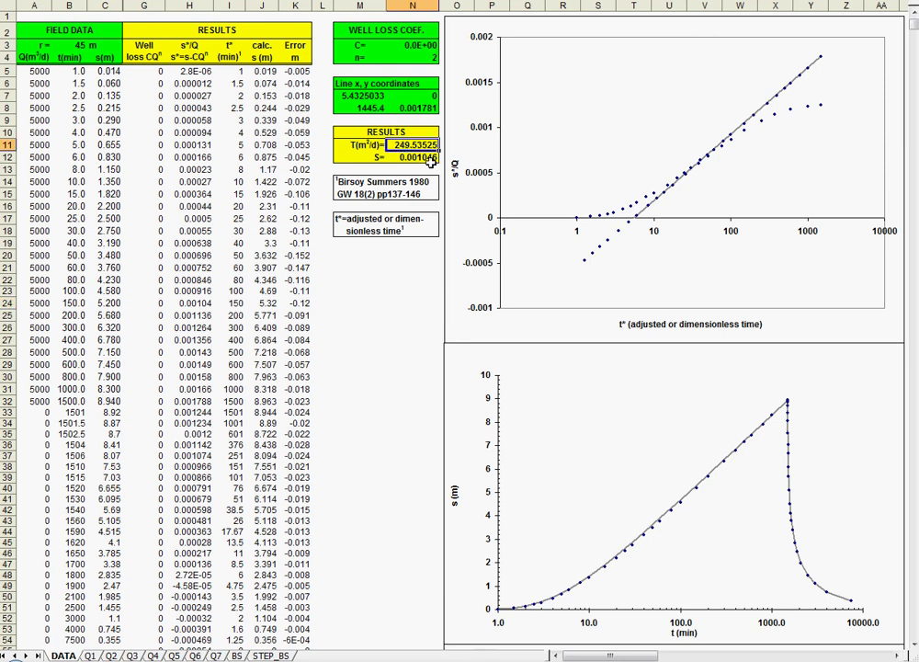
{"action": "left_click", "coordinate": [429, 158]}
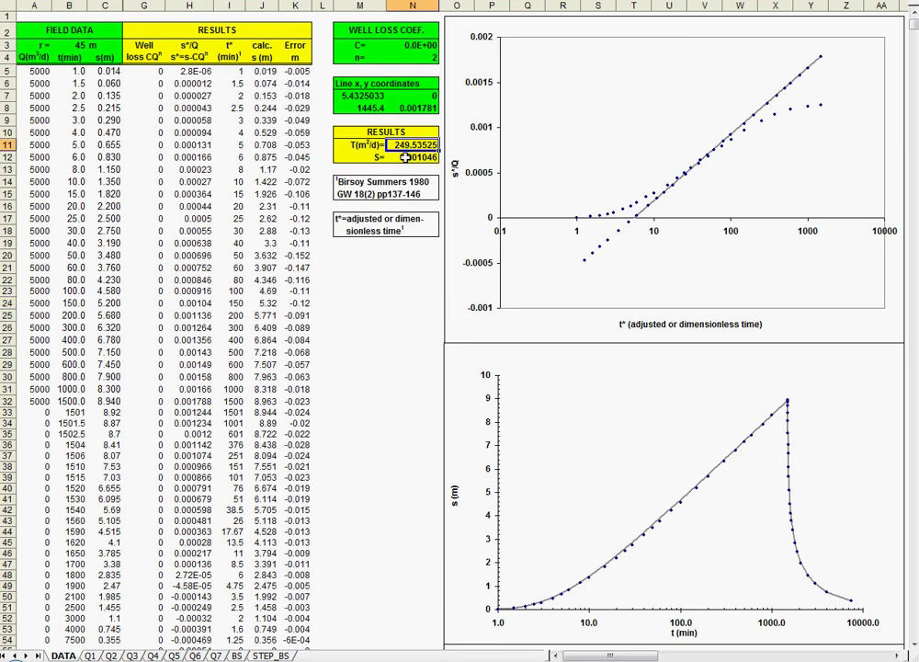
{"action": "double_click", "coordinate": [499, 473]}
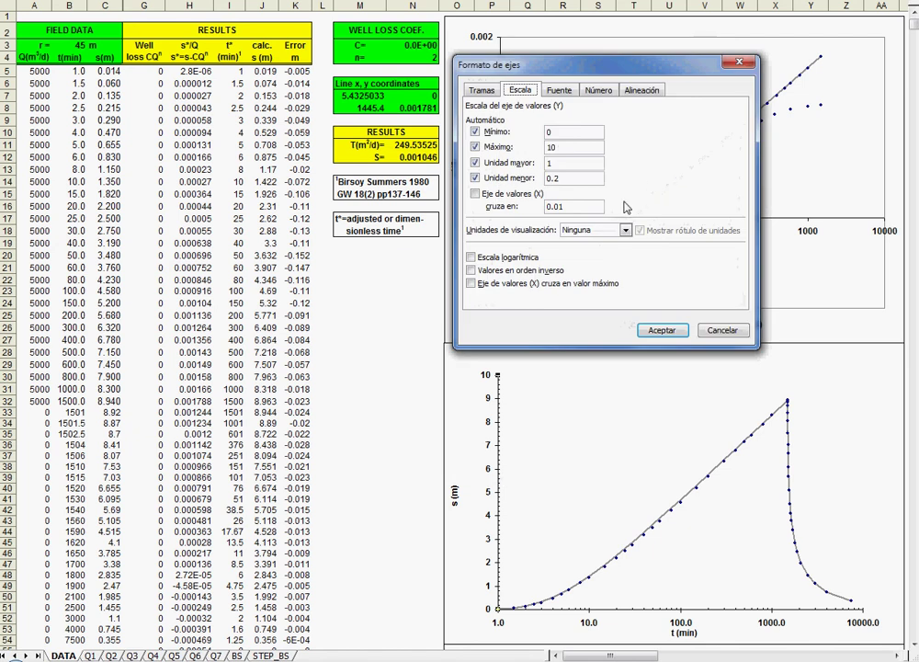
Step: Make the drawdown axis logarithmic with the time axis crossing at the maximum value
{"action": "left_click", "coordinate": [471, 259]}
{"action": "left_click", "coordinate": [470, 284]}
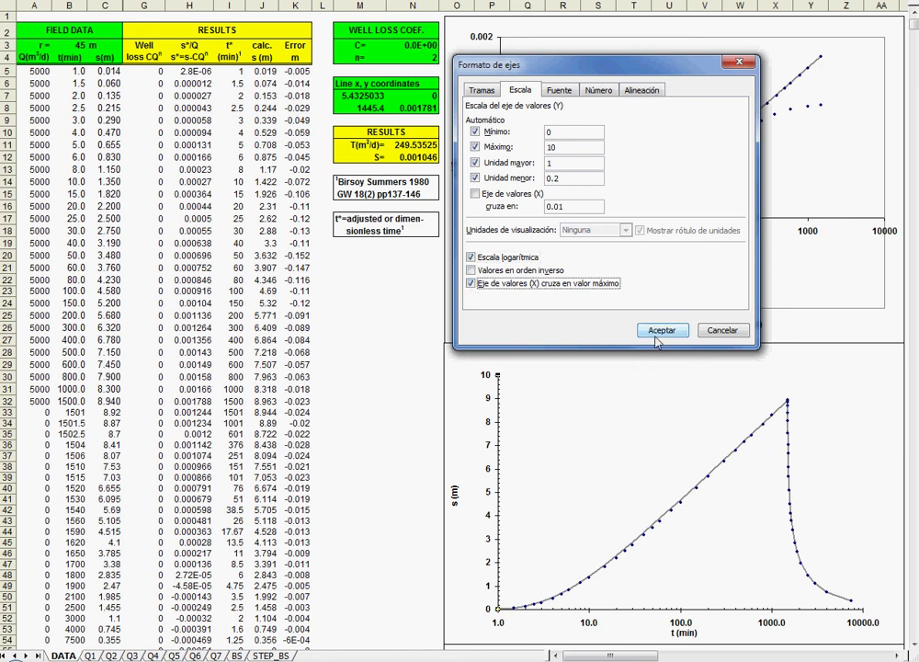
{"action": "left_click", "coordinate": [662, 329]}
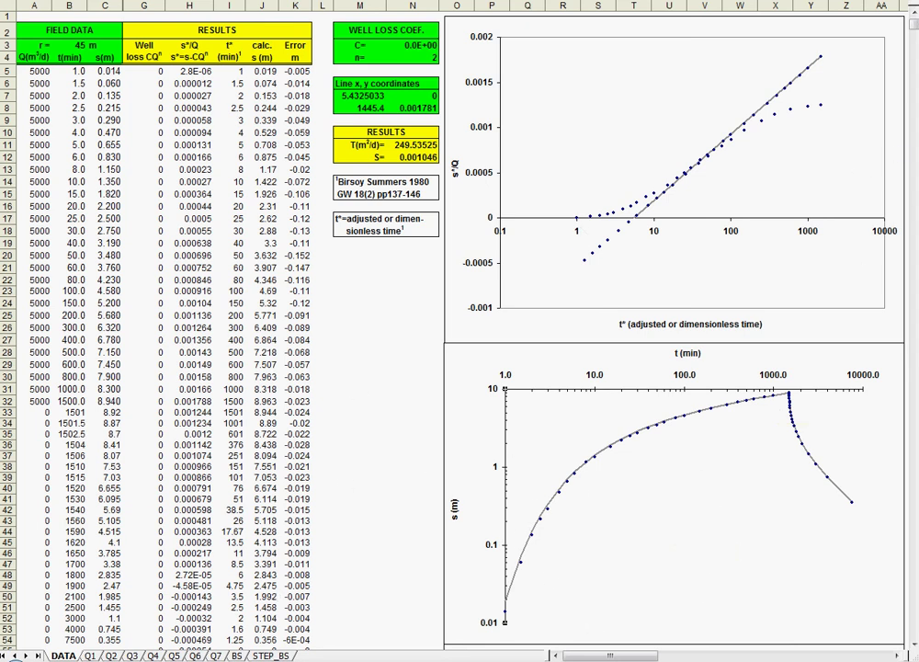
{"action": "mouse_move", "coordinate": [237, 661]}
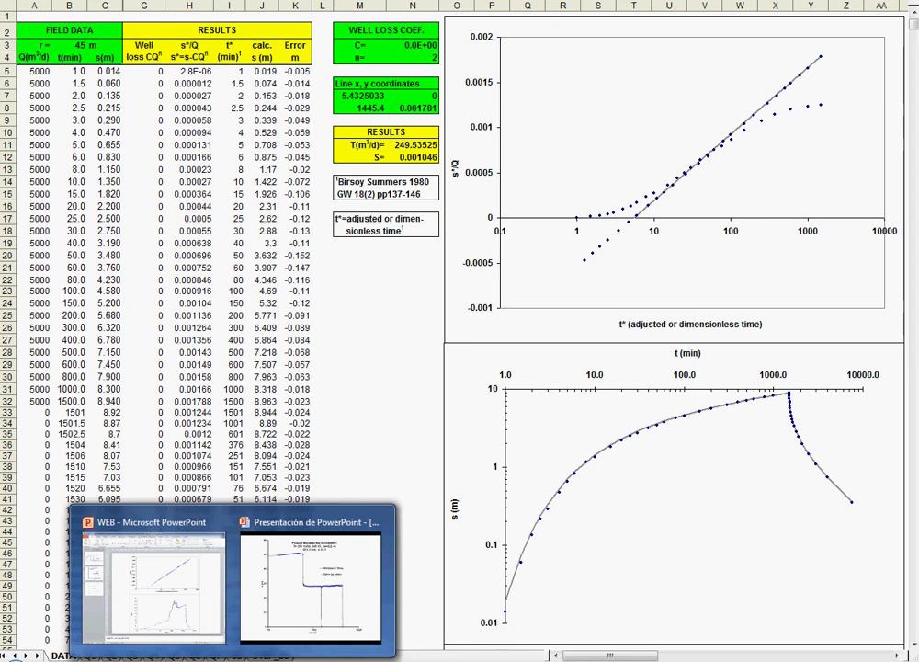
Step: Switch to the PowerPoint slideshow showing the Pozo de Bombeo Nor-Occidente 1 drawdown chart
{"action": "left_click", "coordinate": [312, 579]}
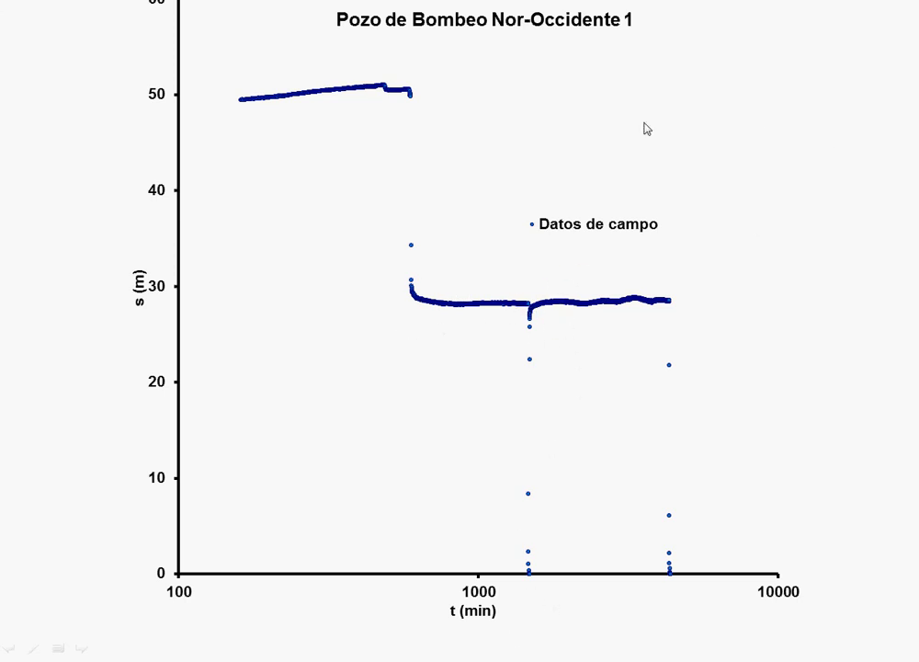
Step: Advance the slide to overlay the Simulación Theis curve with T= 250 m2/d, S=0.15, n=2.1
{"action": "left_click", "coordinate": [686, 80]}
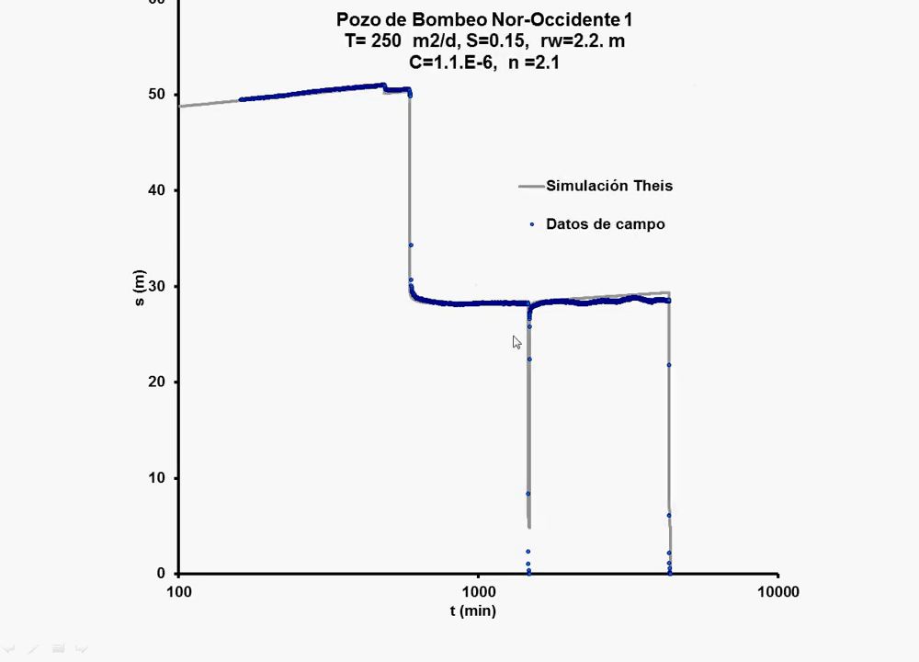